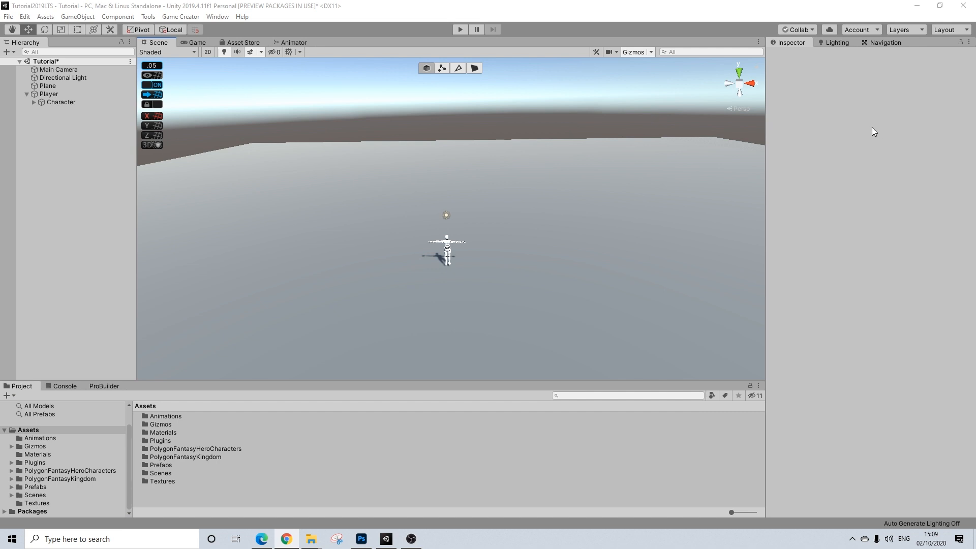
Try an Angular Speed of 1000 on the Player's Player Character component and set it back to 540.
{"action": "left_click", "coordinate": [50, 94]}
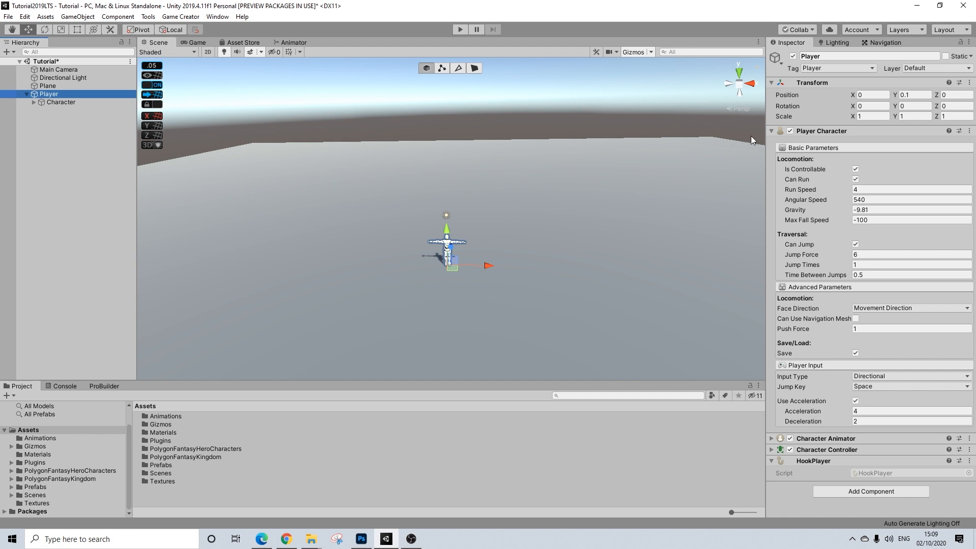
{"action": "left_click", "coordinate": [862, 200]}
{"action": "left_click_drag", "start_coordinate": [851, 201], "coordinate": [80, 218]}
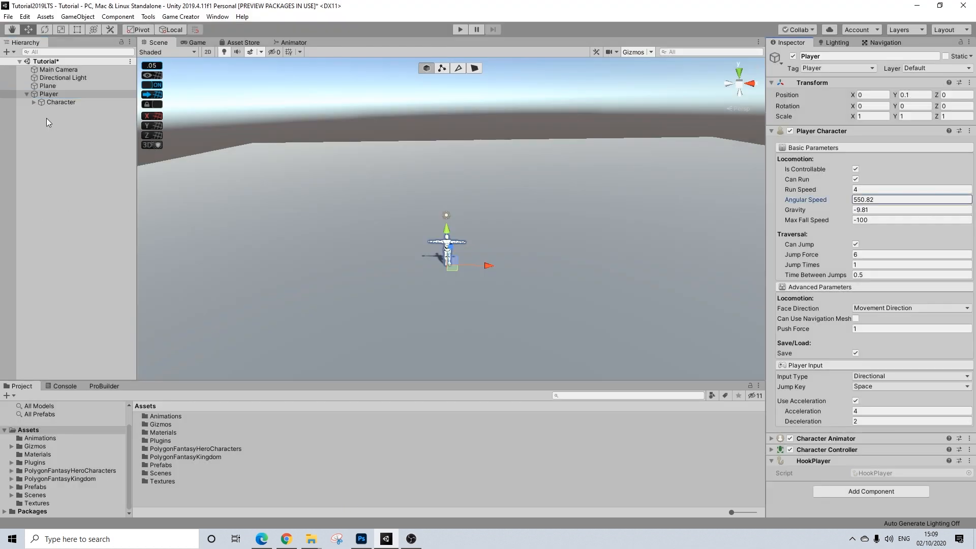
{"action": "left_click", "coordinate": [890, 198]}
{"action": "type", "text": "1000"}
{"action": "key", "text": "Return"}
{"action": "type", "text": "540"}
{"action": "left_click", "coordinate": [810, 132]}
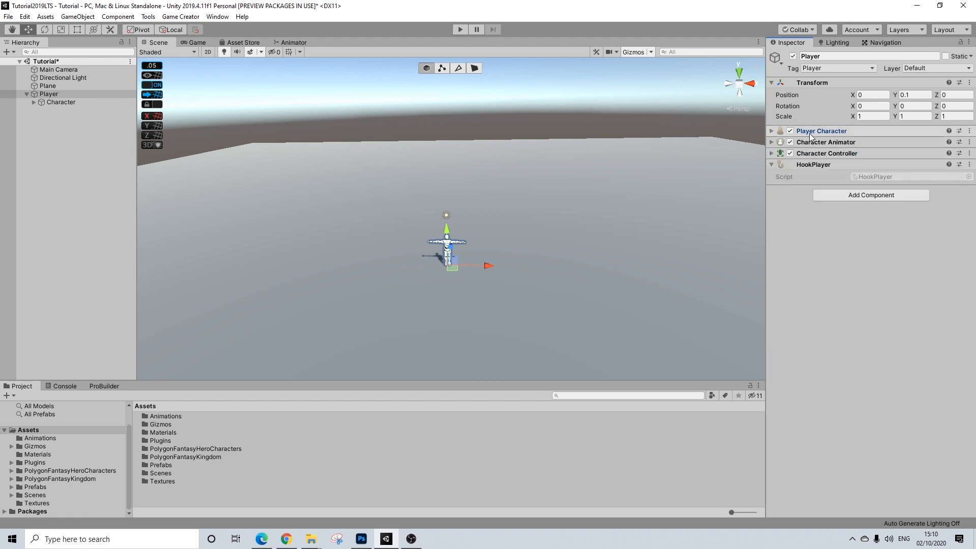
Add a Local Variables component to the Player and create a variable of type GameObject in it.
{"action": "left_click", "coordinate": [841, 193]}
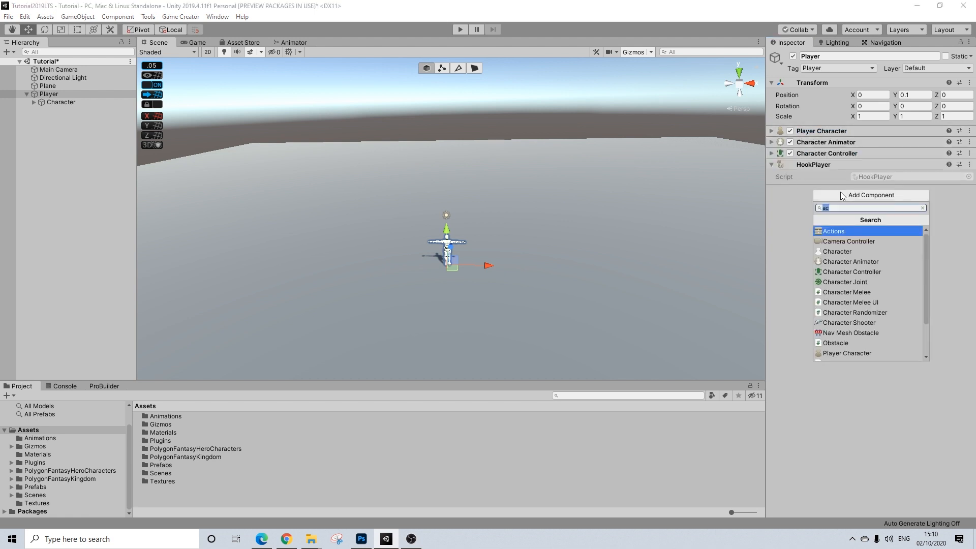
{"action": "type", "text": "local"}
{"action": "key", "text": "Return"}
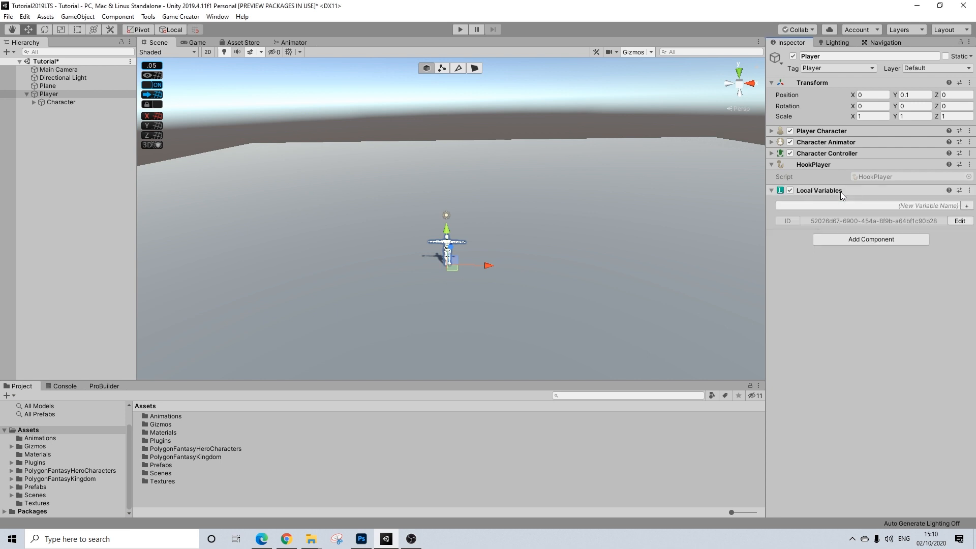
{"action": "left_click", "coordinate": [966, 207]}
{"action": "left_click", "coordinate": [860, 238]}
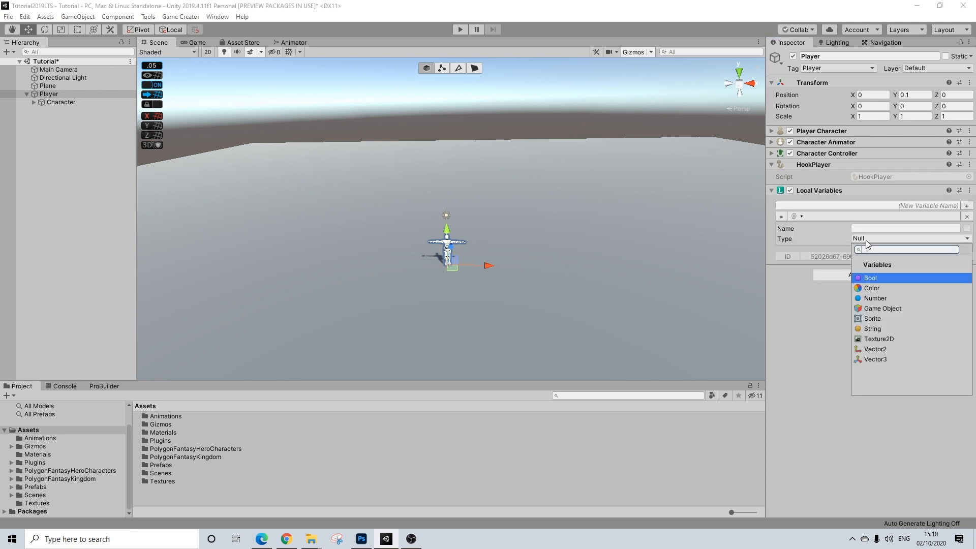
{"action": "left_click", "coordinate": [877, 308]}
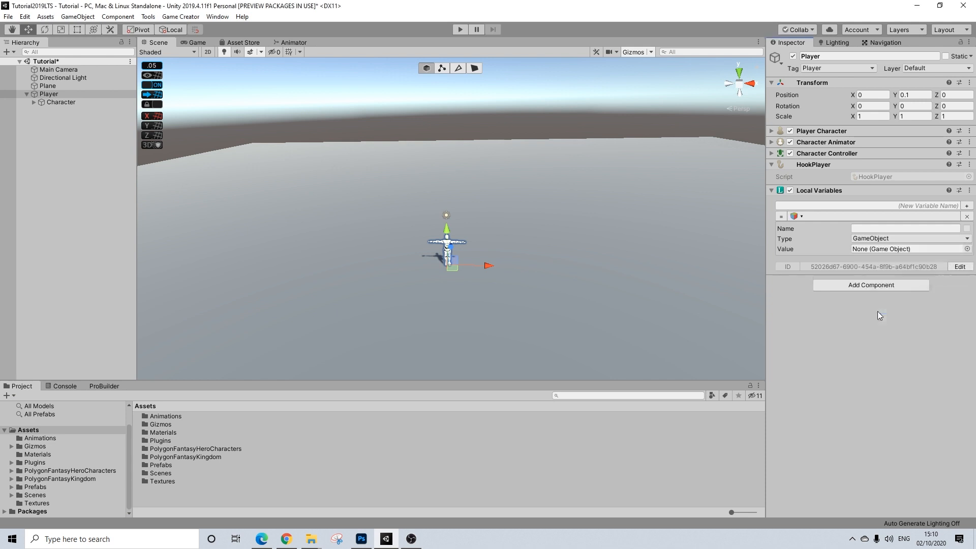
Create a Game Creator Camera Motor in the scene and duplicate it.
{"action": "left_click", "coordinate": [27, 94]}
{"action": "right_click", "coordinate": [56, 135]}
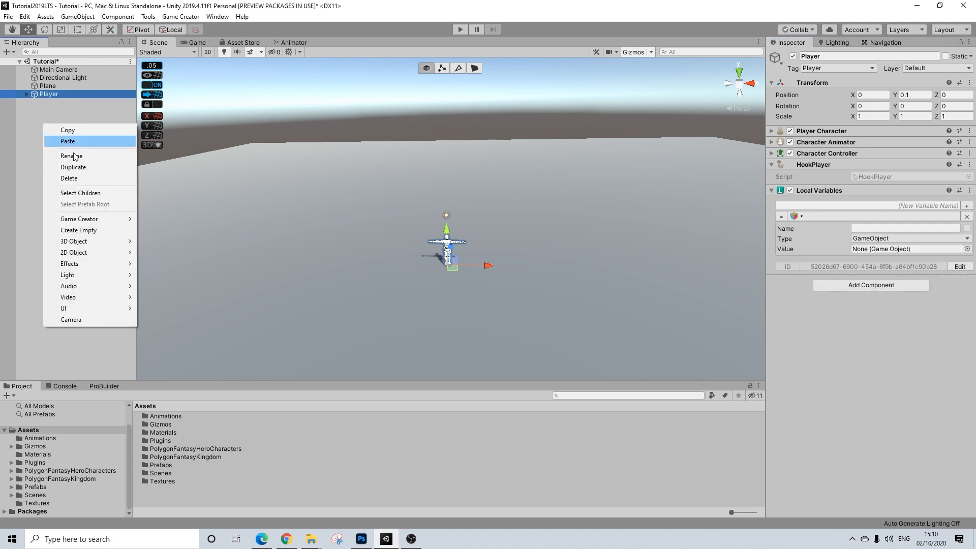
{"action": "mouse_move", "coordinate": [114, 220]}
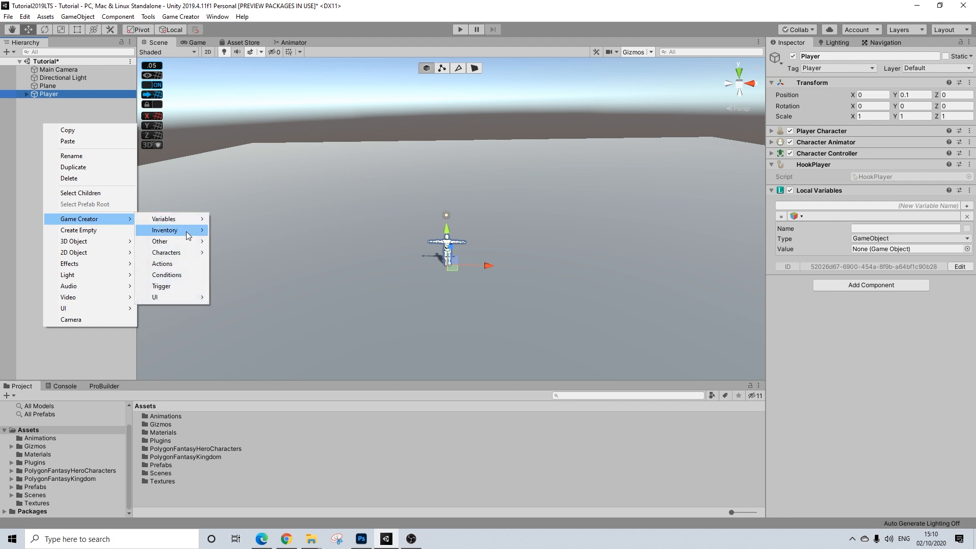
{"action": "mouse_move", "coordinate": [183, 241]}
{"action": "left_click", "coordinate": [238, 273]}
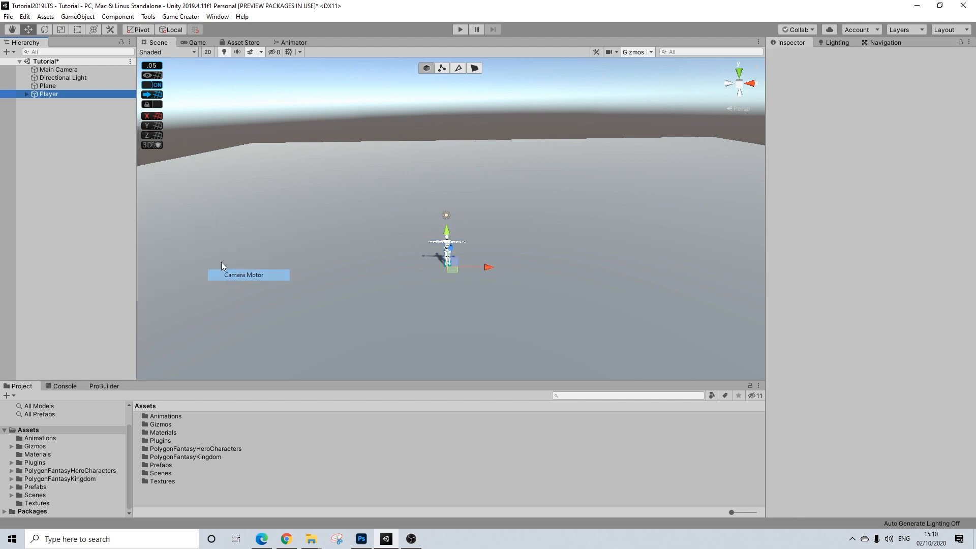
{"action": "right_click", "coordinate": [44, 151]}
{"action": "left_click", "coordinate": [61, 99]}
{"action": "left_click", "coordinate": [62, 102]}
{"action": "key", "text": "ctrl+d"}
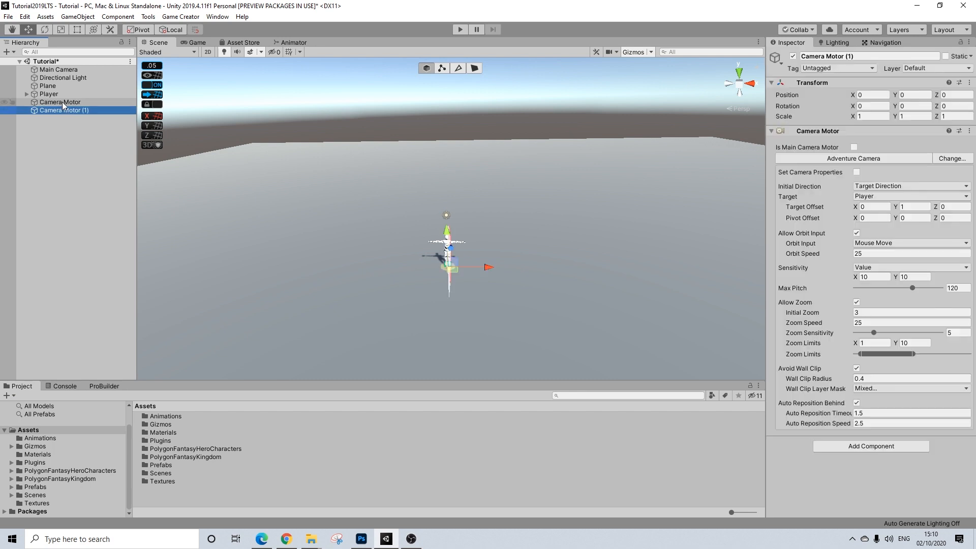
Change the duplicated camera motor to a Follow Camera with an anchor offset of 8, 8, 8.
{"action": "left_click", "coordinate": [938, 159]}
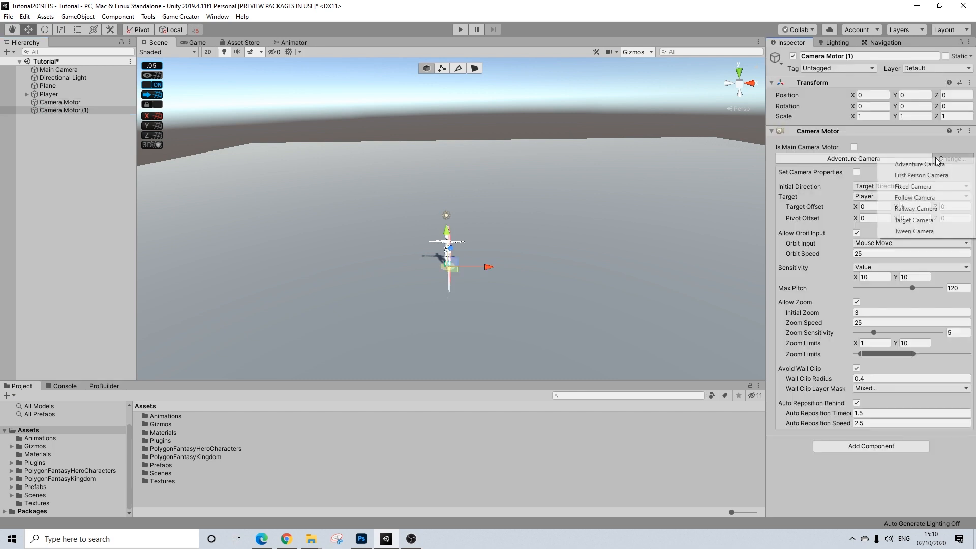
{"action": "left_click", "coordinate": [911, 197]}
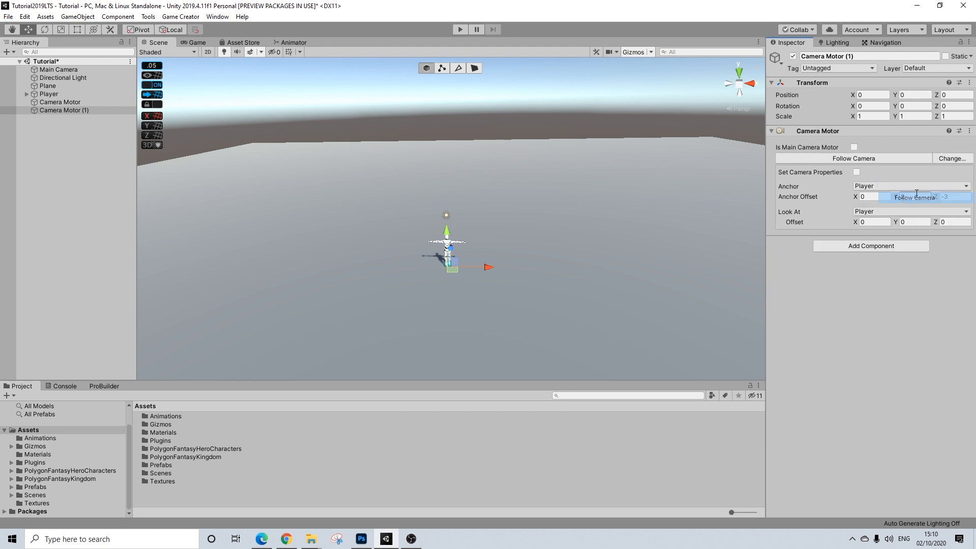
{"action": "left_click", "coordinate": [870, 199]}
{"action": "type", "text": "8"}
{"action": "key", "text": "Tab"}
{"action": "type", "text": "8"}
{"action": "key", "text": "Tab"}
{"action": "type", "text": "8"}
{"action": "key", "text": "Tab"}
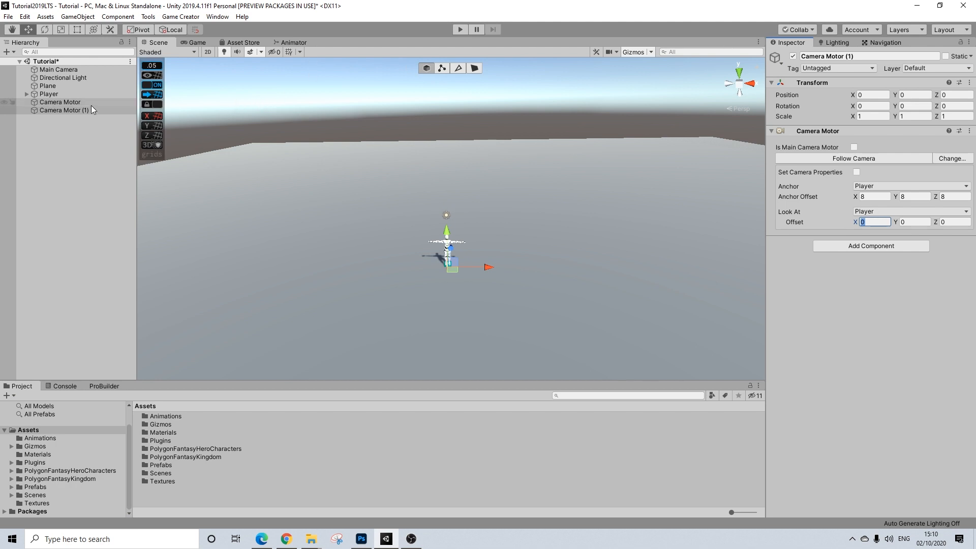
Assign Camera Motor (1) as the value of the Player's local variable and name the variable CameraTopdown.
{"action": "left_click", "coordinate": [55, 95]}
{"action": "left_click_drag", "start_coordinate": [84, 111], "coordinate": [873, 249]}
{"action": "left_click", "coordinate": [876, 228]}
{"action": "type", "text": "Camera"}
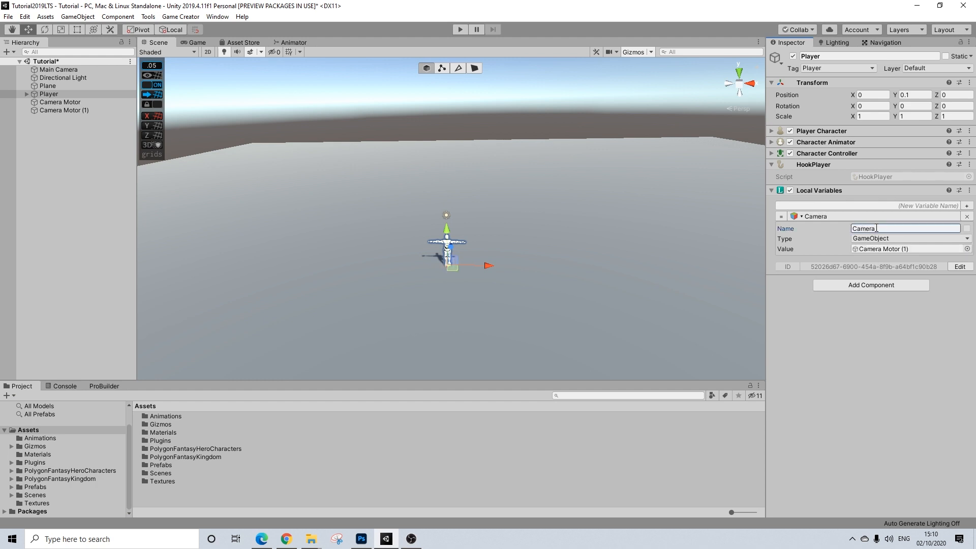
{"action": "left_click", "coordinate": [887, 230]}
{"action": "left_click", "coordinate": [888, 230]}
{"action": "type", "text": "Topdown"}
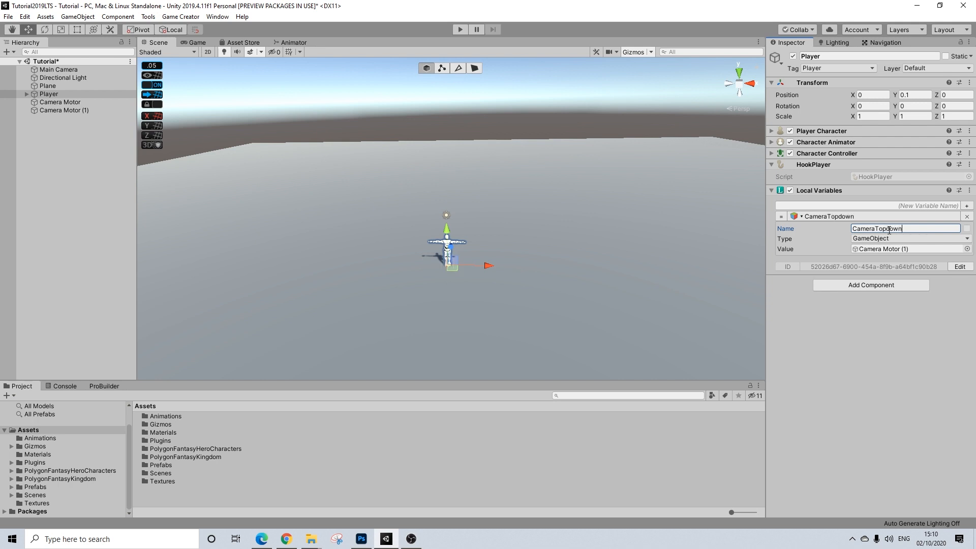
Create an empty child object under the Player and add a Trigger component to it.
{"action": "right_click", "coordinate": [26, 93]}
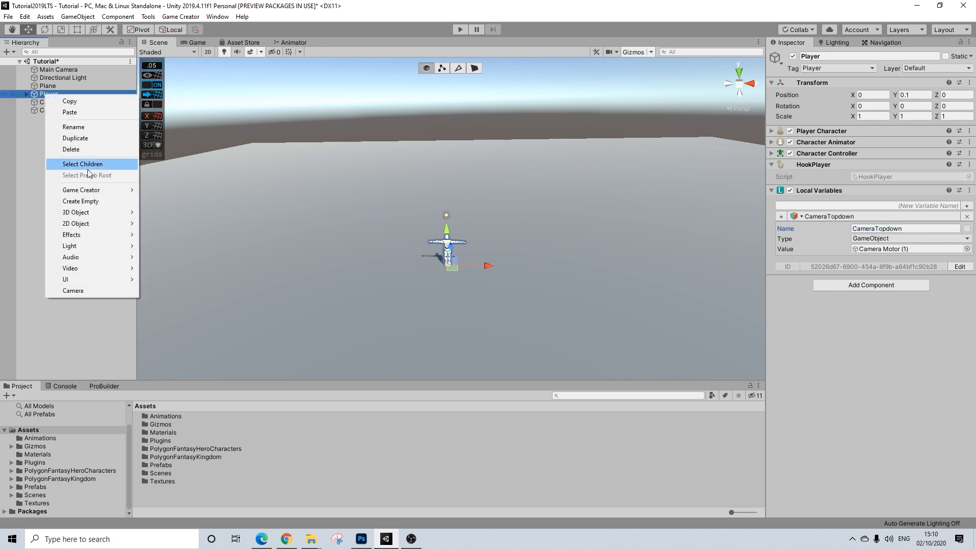
{"action": "left_click", "coordinate": [97, 199]}
{"action": "left_click", "coordinate": [846, 136]}
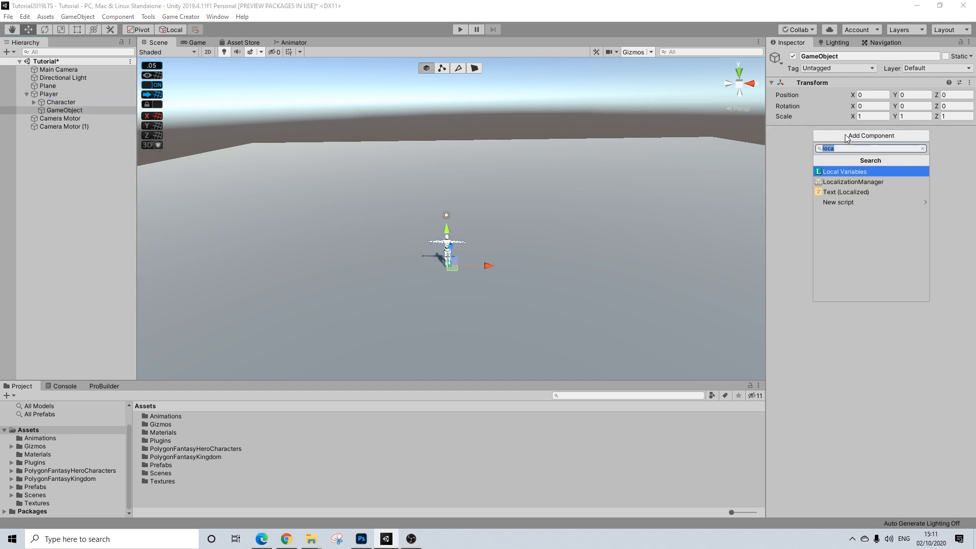
{"action": "type", "text": "trigger"}
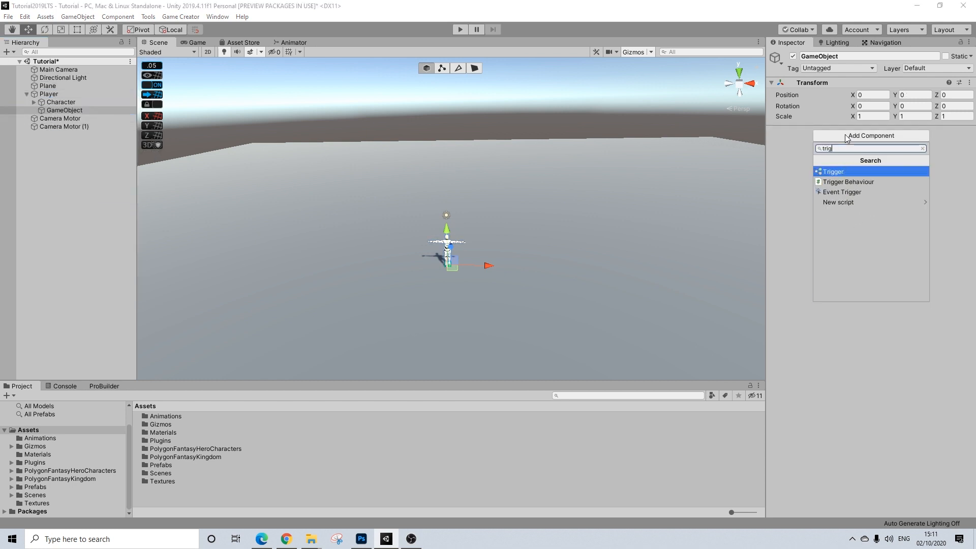
{"action": "key", "text": "Return"}
Change the trigger type to On Key Down and set its key code to Q.
{"action": "left_click", "coordinate": [874, 156]}
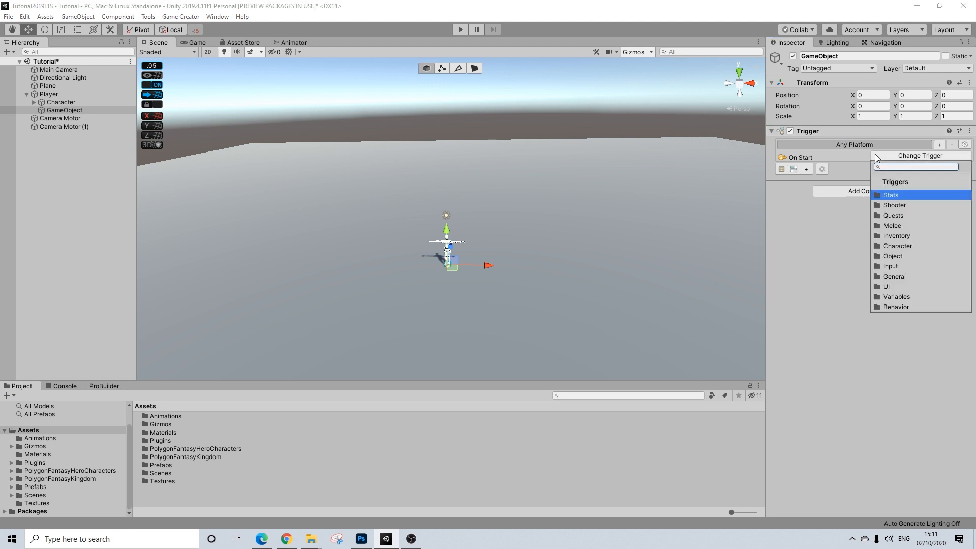
{"action": "type", "text": "key"}
{"action": "key", "text": "Down"}
{"action": "key", "text": "Down"}
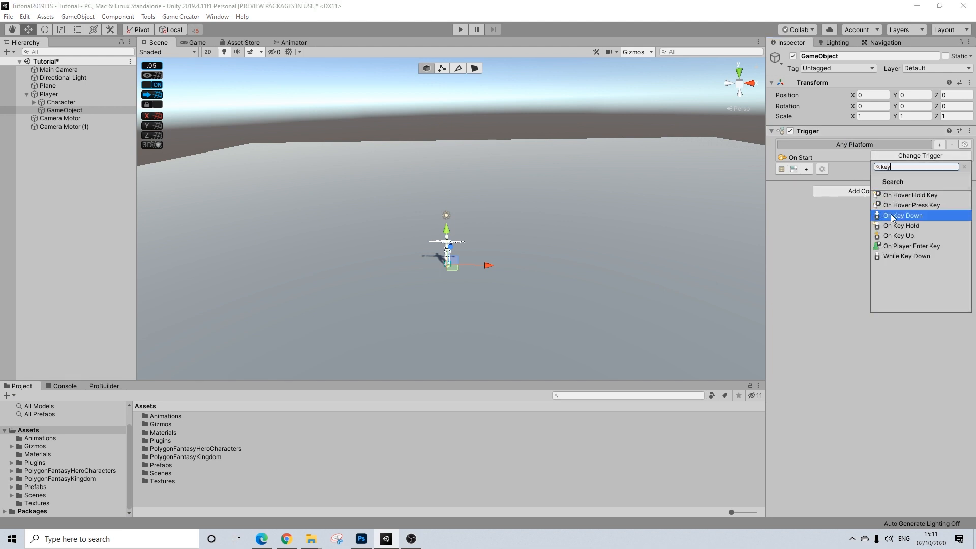
{"action": "key", "text": "Return"}
{"action": "left_click", "coordinate": [869, 168]}
{"action": "key", "text": "Down"}
{"action": "key", "text": "Down"}
{"action": "key", "text": "Down"}
{"action": "key", "text": "Down"}
{"action": "key", "text": "Down"}
{"action": "key", "text": "Down"}
{"action": "key", "text": "Down"}
{"action": "key", "text": "Down"}
{"action": "key", "text": "Down"}
{"action": "key", "text": "Down"}
{"action": "key", "text": "Down"}
{"action": "key", "text": "Down"}
{"action": "key", "text": "Down"}
{"action": "key", "text": "Down"}
{"action": "key", "text": "Down"}
{"action": "key", "text": "Down"}
{"action": "key", "text": "Down"}
{"action": "key", "text": "Down"}
{"action": "key", "text": "Down"}
{"action": "key", "text": "Down"}
{"action": "key", "text": "Return"}
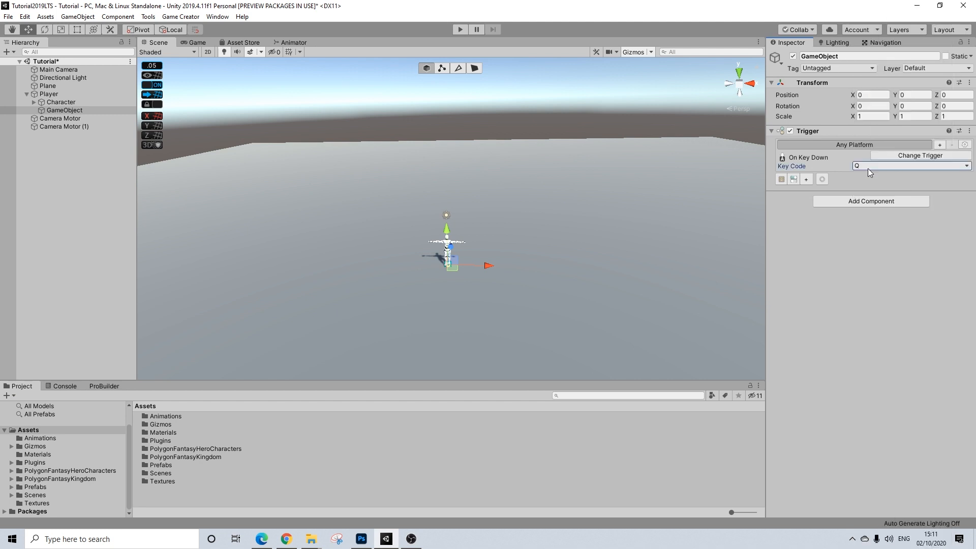
Add an Actions component to the child GameObject and link it to the trigger.
{"action": "left_click", "coordinate": [834, 203]}
{"action": "type", "text": "ac"}
{"action": "left_click", "coordinate": [835, 236]}
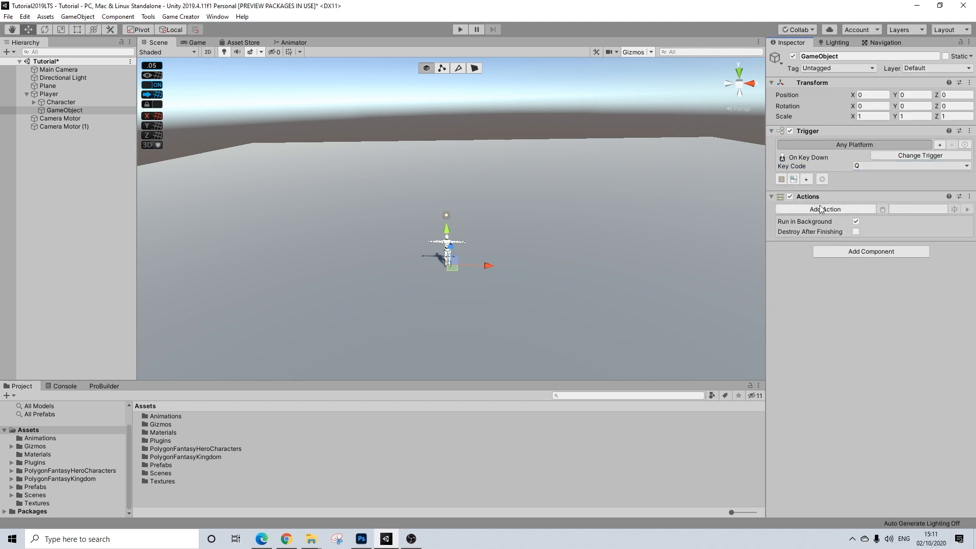
{"action": "left_click", "coordinate": [806, 179]}
{"action": "left_click_drag", "start_coordinate": [807, 207], "coordinate": [864, 193]}
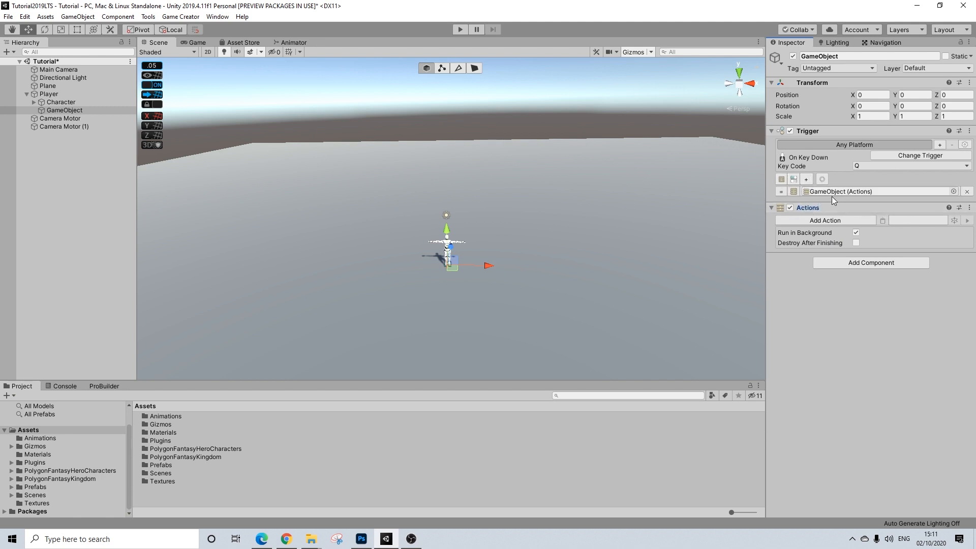
Add Change Camera and Change Camera from Variable actions, and delete the plain Change Camera action.
{"action": "left_click", "coordinate": [807, 220]}
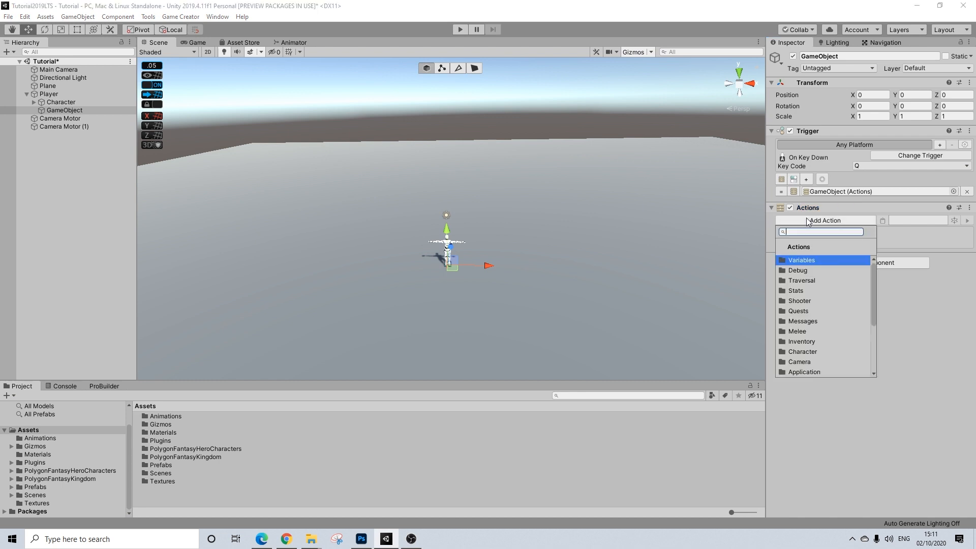
{"action": "left_click", "coordinate": [799, 360]}
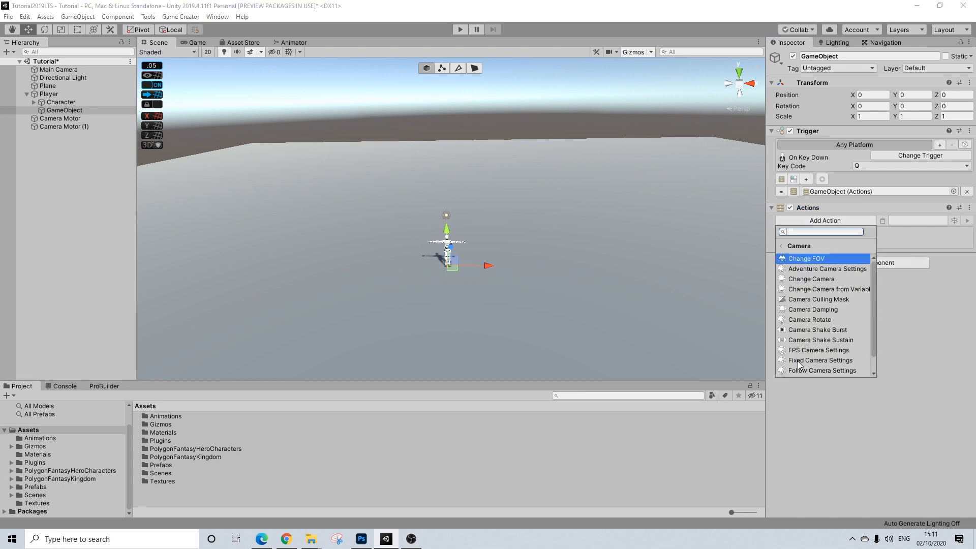
{"action": "left_click", "coordinate": [812, 281]}
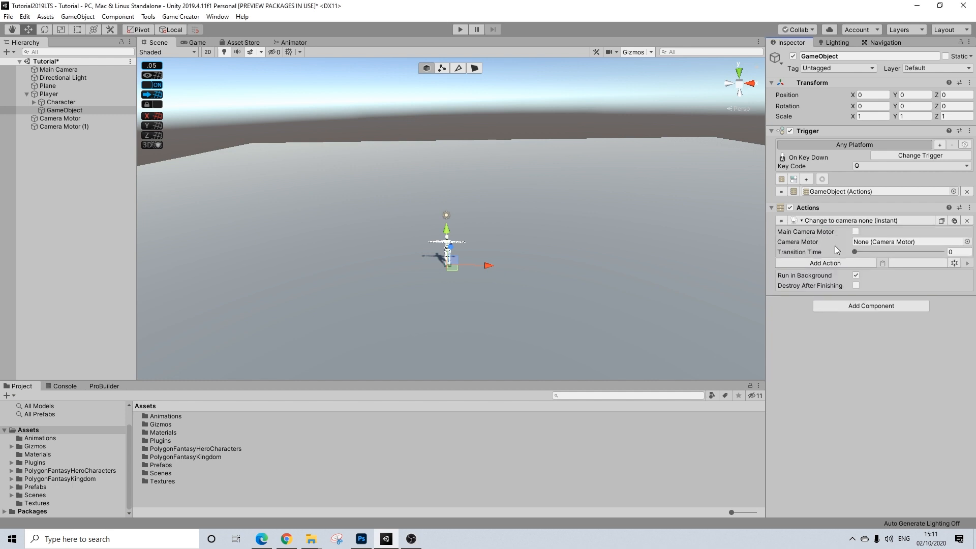
{"action": "left_click", "coordinate": [816, 264]}
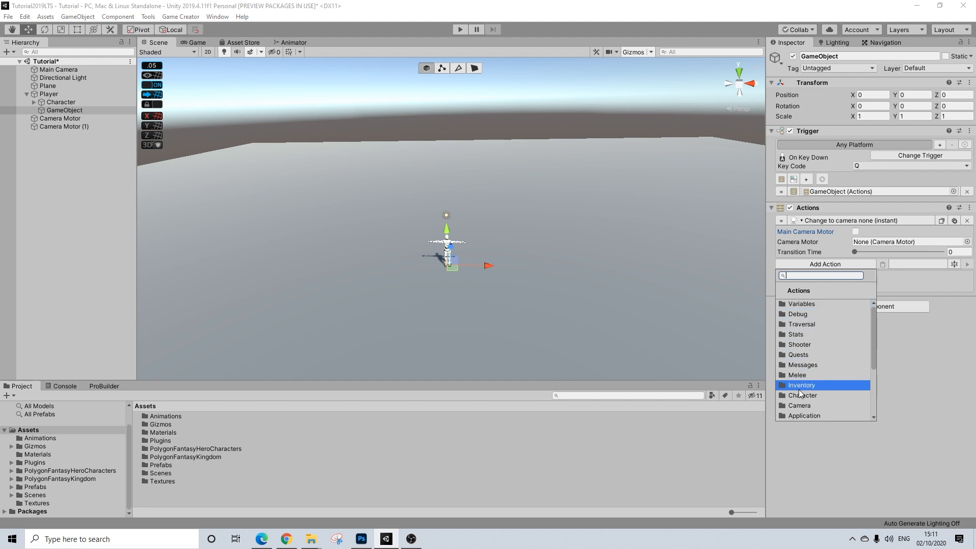
{"action": "left_click", "coordinate": [796, 405]}
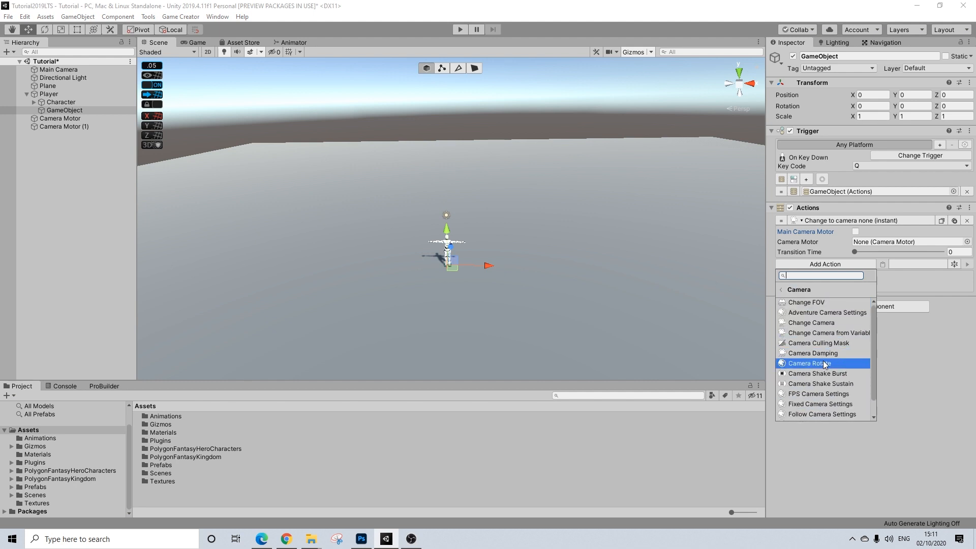
{"action": "left_click", "coordinate": [832, 331]}
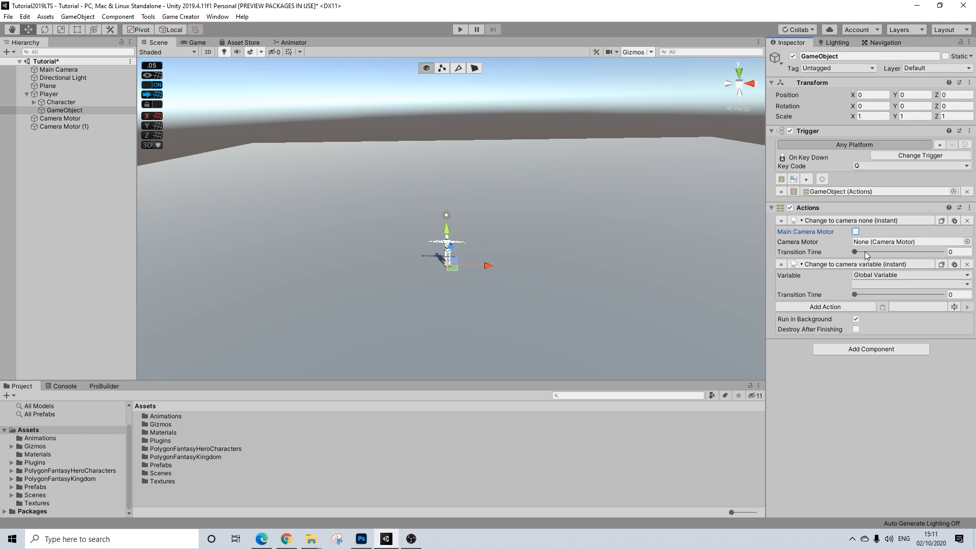
{"action": "left_click", "coordinate": [966, 221]}
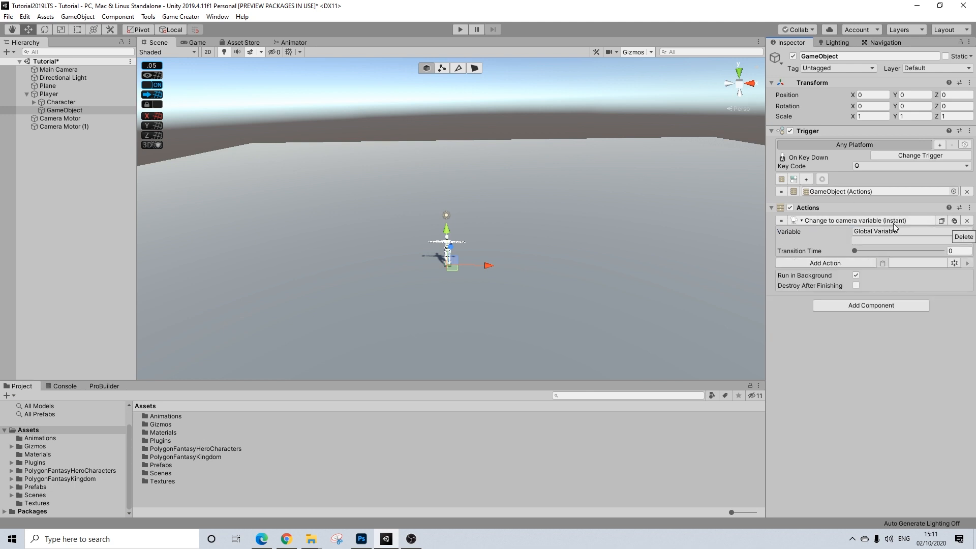
Set the camera action to the Player's local variable CameraTopdown with a transition time of 1.
{"action": "left_click", "coordinate": [866, 231]}
{"action": "left_click", "coordinate": [872, 254]}
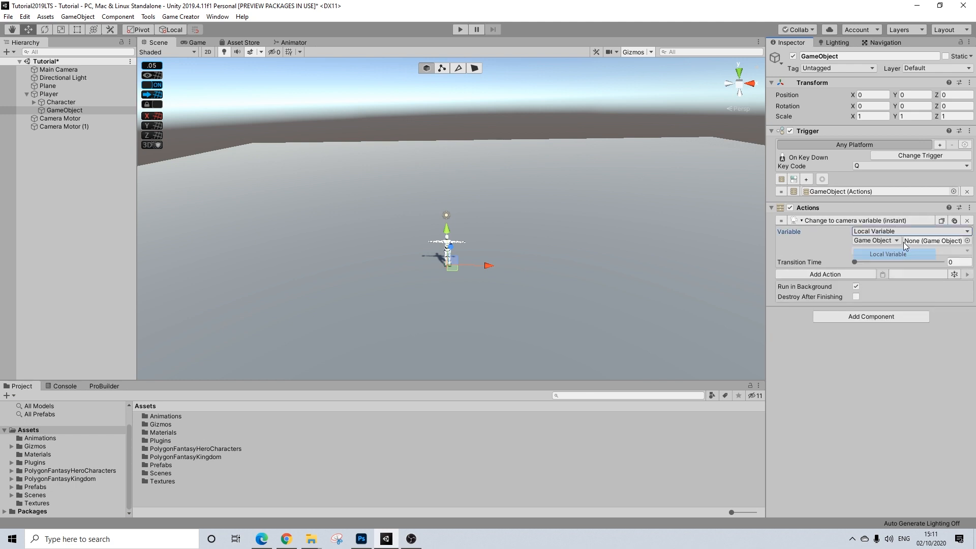
{"action": "left_click_drag", "start_coordinate": [140, 102], "coordinate": [930, 242]}
{"action": "left_click", "coordinate": [904, 250]}
{"action": "left_click", "coordinate": [881, 275]}
{"action": "left_click", "coordinate": [968, 261]}
{"action": "type", "text": "1"}
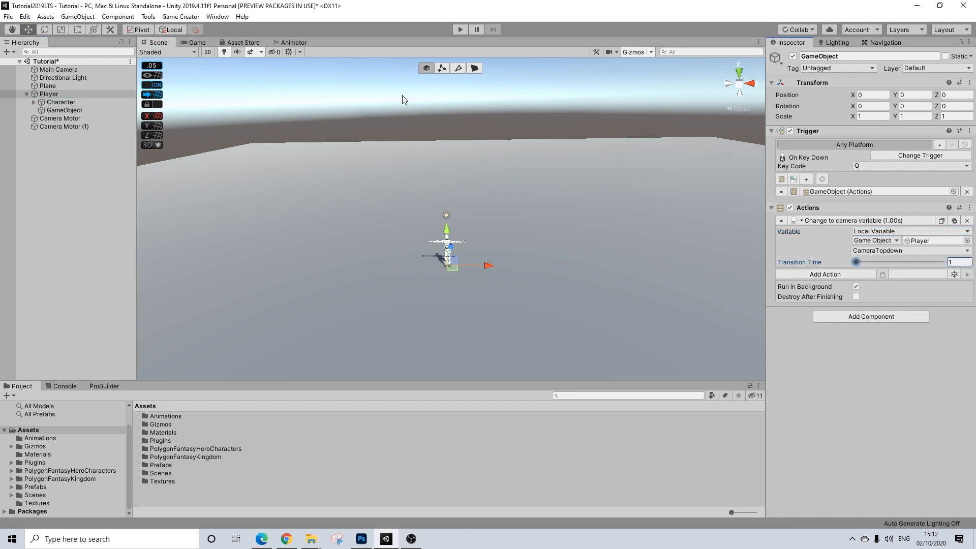
Run the scene briefly in play mode, stop it, and inspect the Main Camera's components.
{"action": "left_click", "coordinate": [461, 29]}
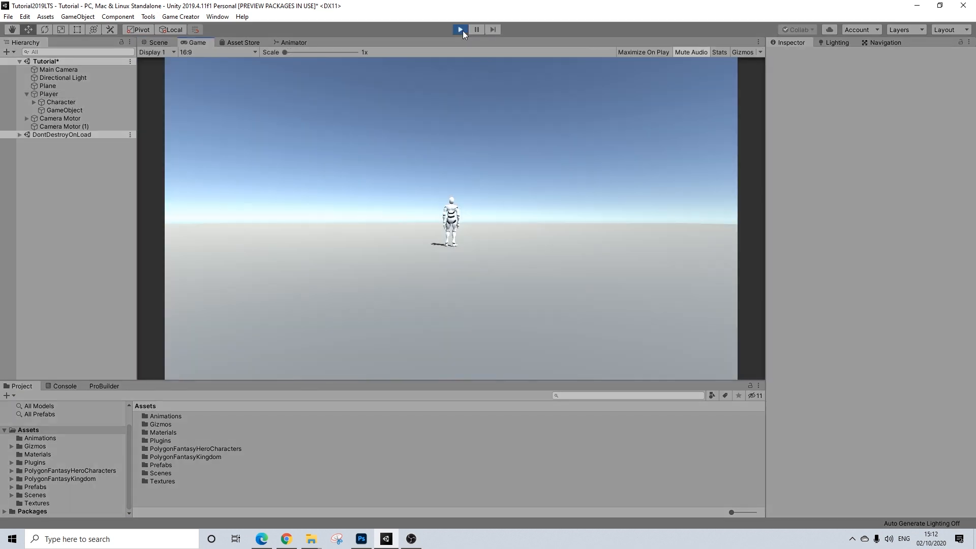
{"action": "left_click", "coordinate": [461, 30]}
{"action": "left_click", "coordinate": [56, 70]}
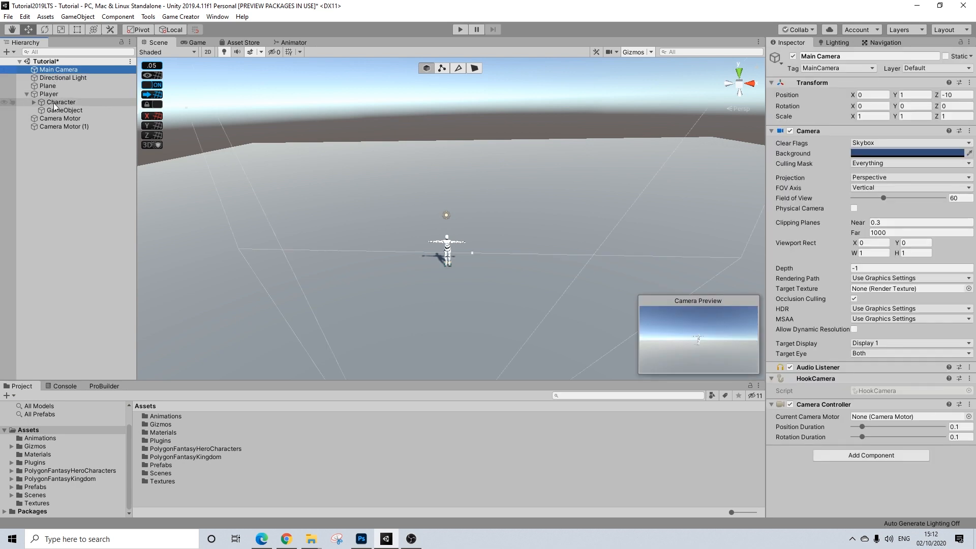
Assign Camera Motor as the Main Camera's current camera motor, and switch to the top-down view in play mode.
{"action": "left_click_drag", "start_coordinate": [60, 119], "coordinate": [905, 417]}
{"action": "left_click", "coordinate": [461, 29]}
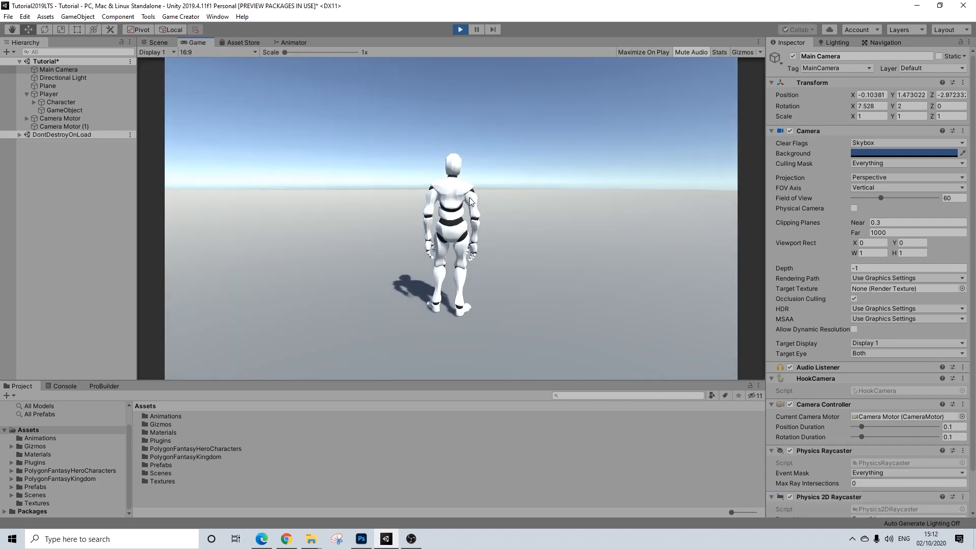
{"action": "key", "text": "w"}
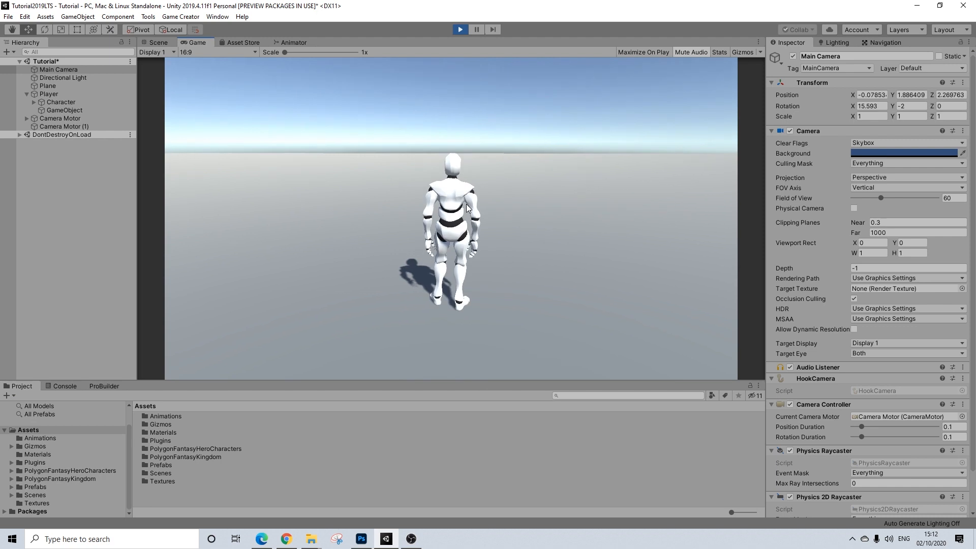
{"action": "key", "text": "space"}
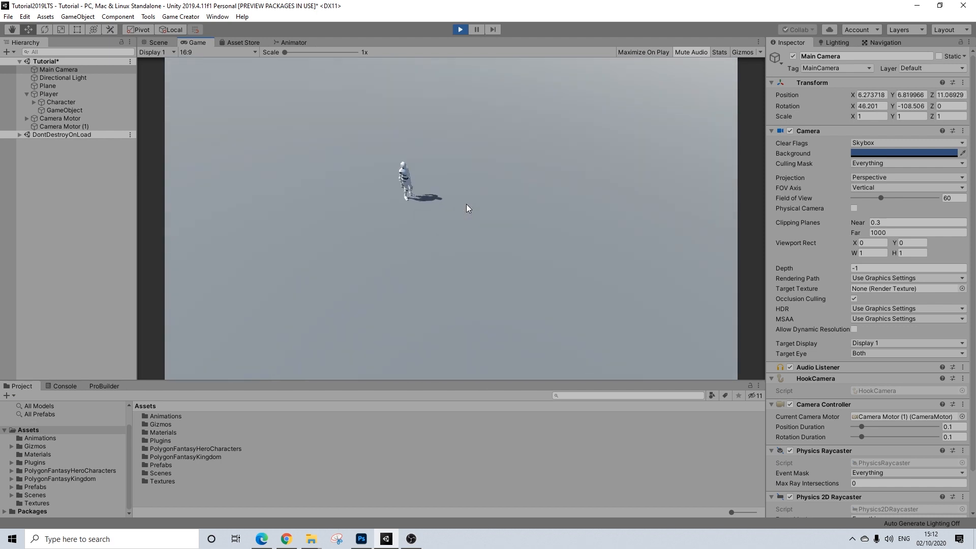
Walk the character around in different directions to test the top-down follow camera, and stop play mode.
{"action": "key", "text": "d"}
{"action": "key", "text": "s"}
{"action": "key", "text": "a"}
{"action": "key", "text": "s"}
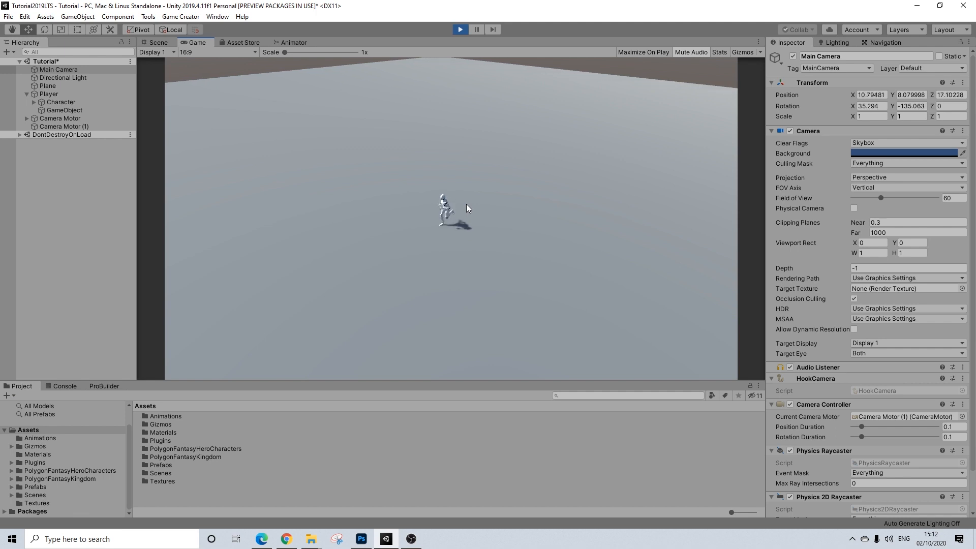
{"action": "key", "text": "d"}
{"action": "key", "text": "w"}
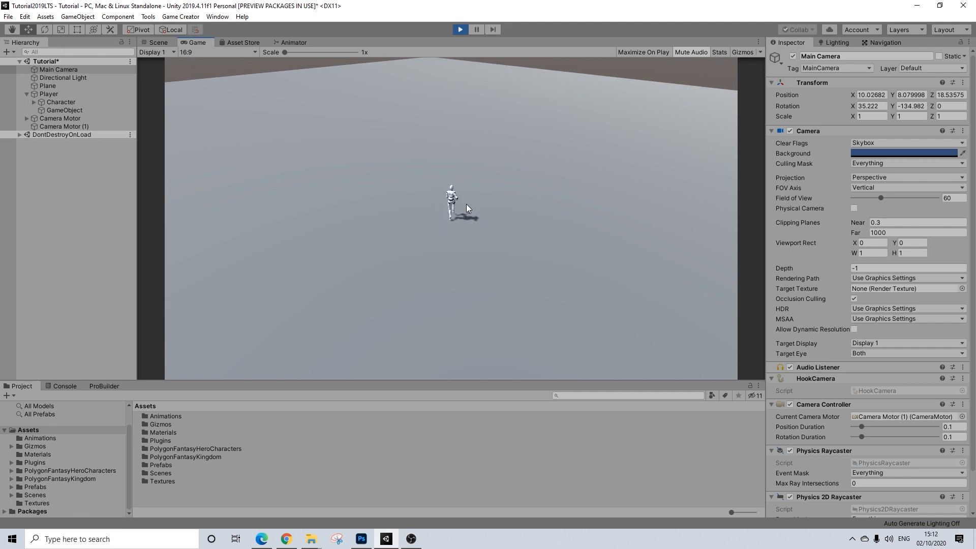
{"action": "key", "text": "a"}
{"action": "key", "text": "d"}
{"action": "key", "text": "s"}
{"action": "key", "text": "a"}
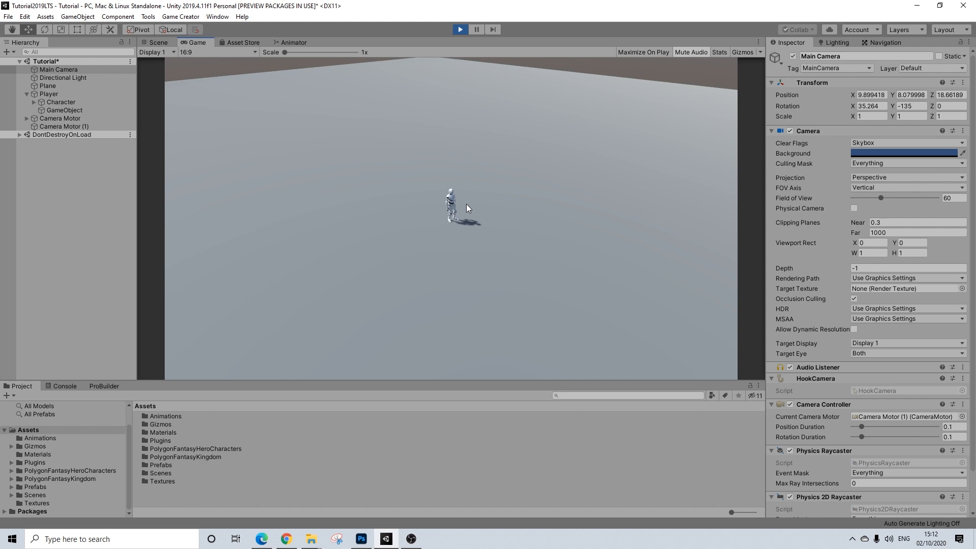
{"action": "key", "text": "w"}
{"action": "key", "text": "d"}
{"action": "key", "text": "s"}
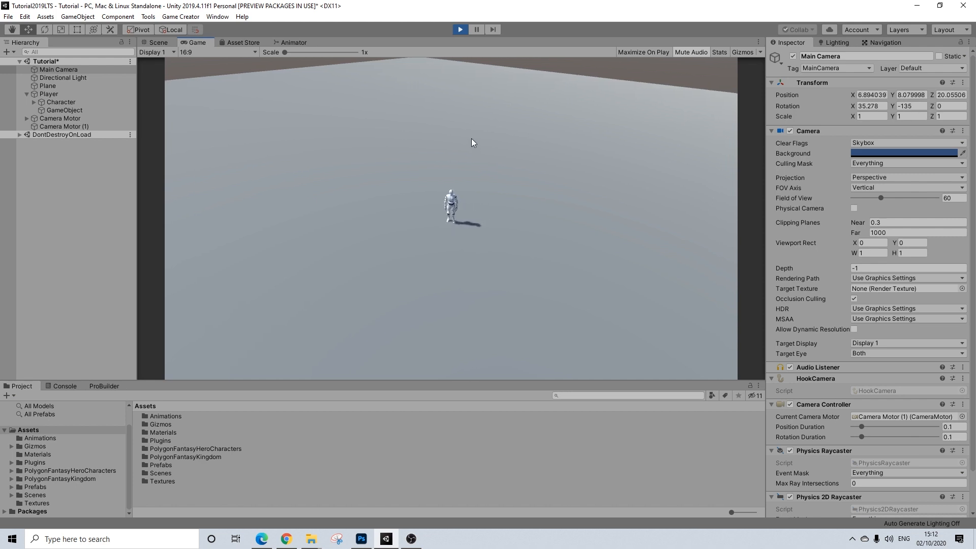
{"action": "key", "text": "d"}
{"action": "key", "text": "s"}
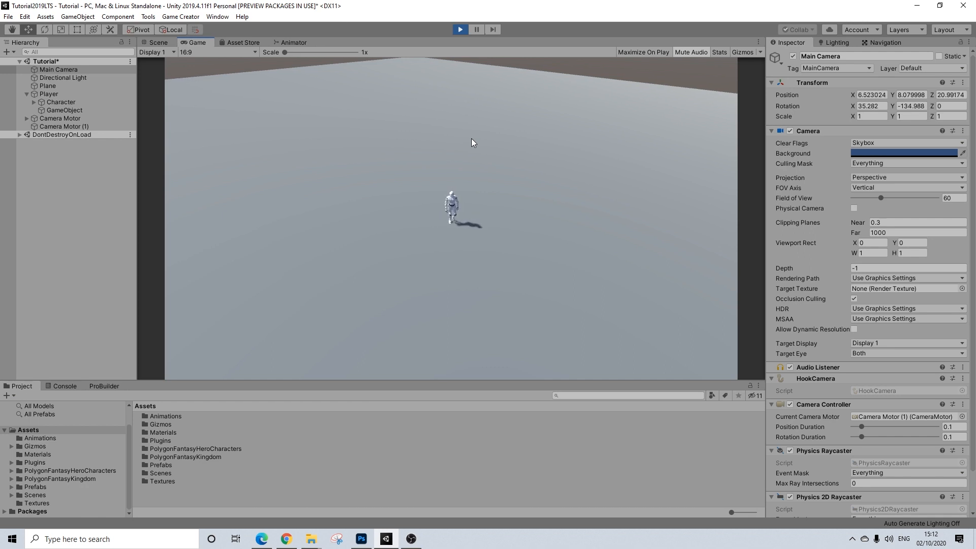
{"action": "key", "text": "d"}
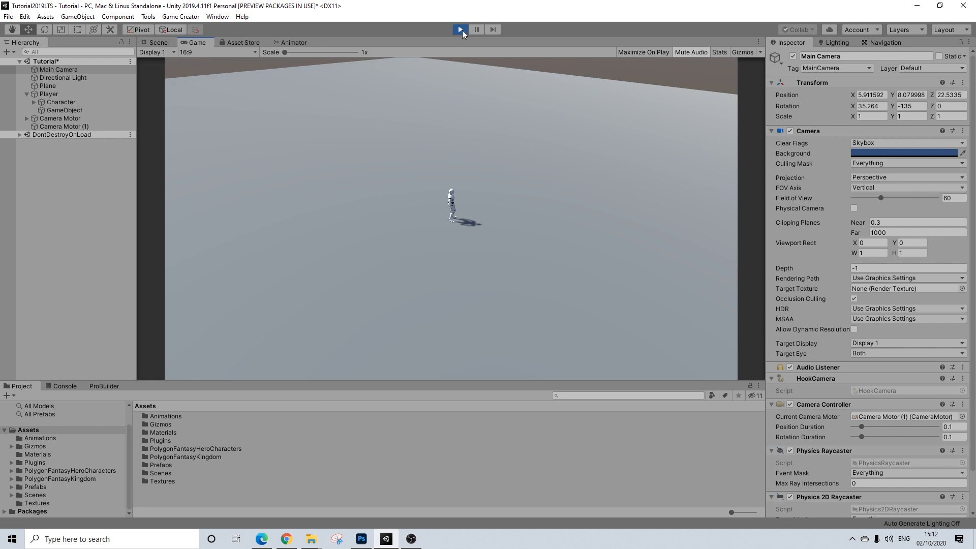
{"action": "left_click", "coordinate": [460, 30]}
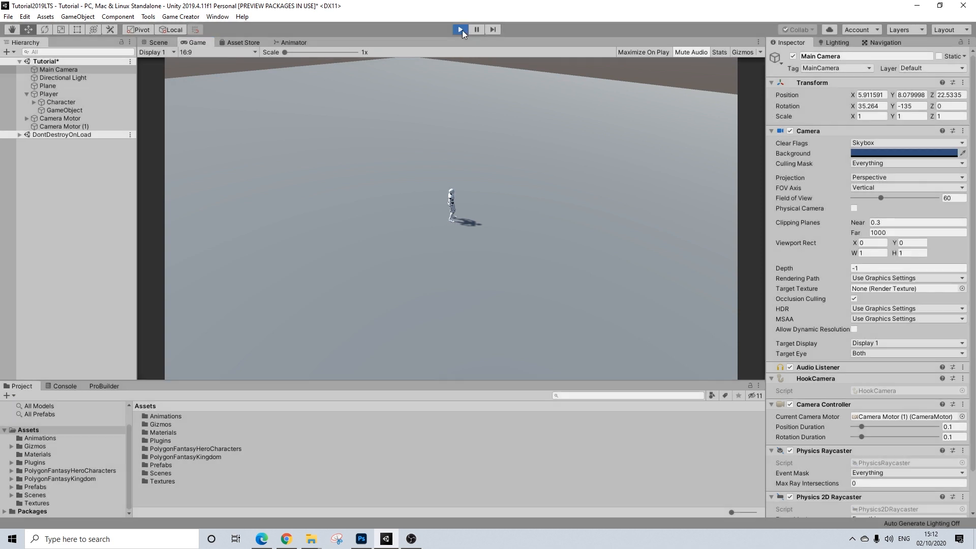
Add a second Trigger component to the Player's child GameObject and change it to On Key Down.
{"action": "left_click", "coordinate": [60, 111]}
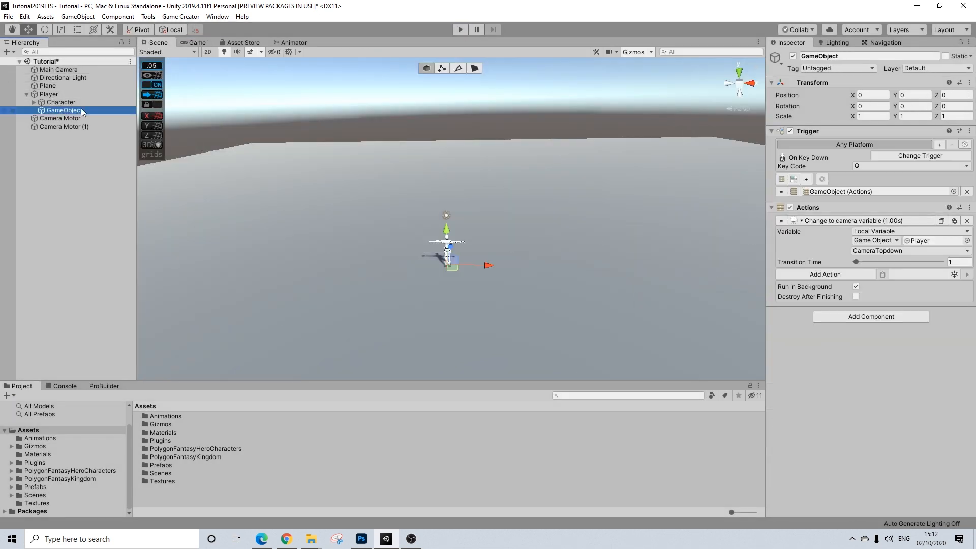
{"action": "left_click", "coordinate": [848, 318]}
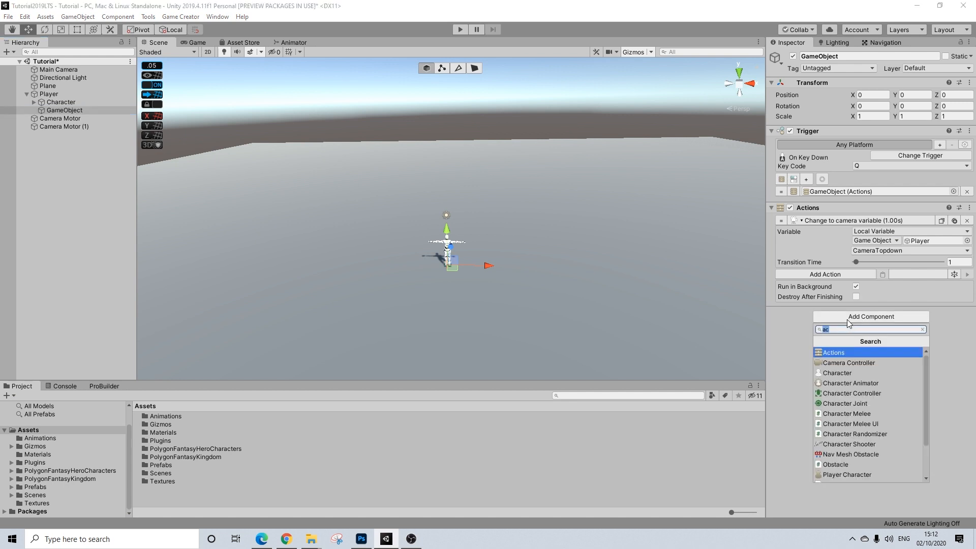
{"action": "type", "text": "trig"}
{"action": "key", "text": "Return"}
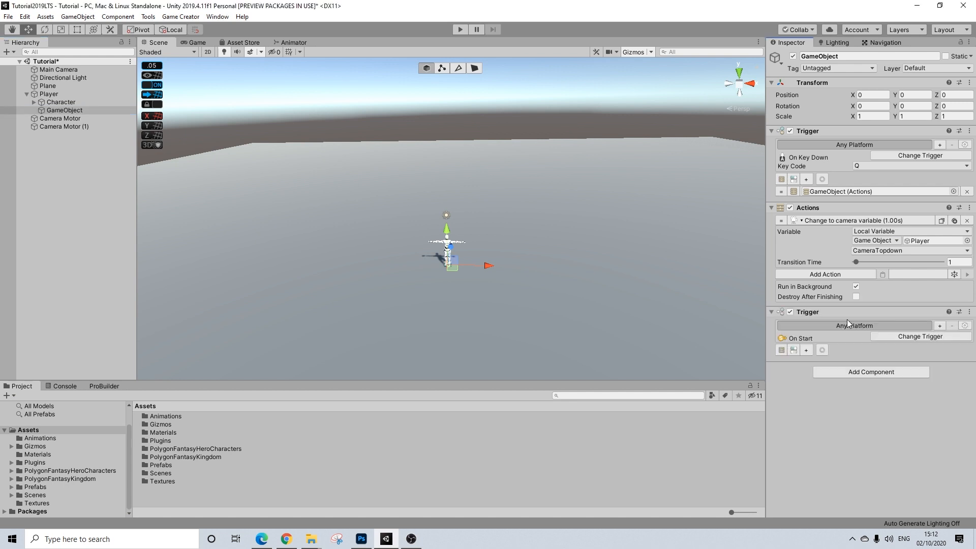
{"action": "left_click", "coordinate": [892, 338]}
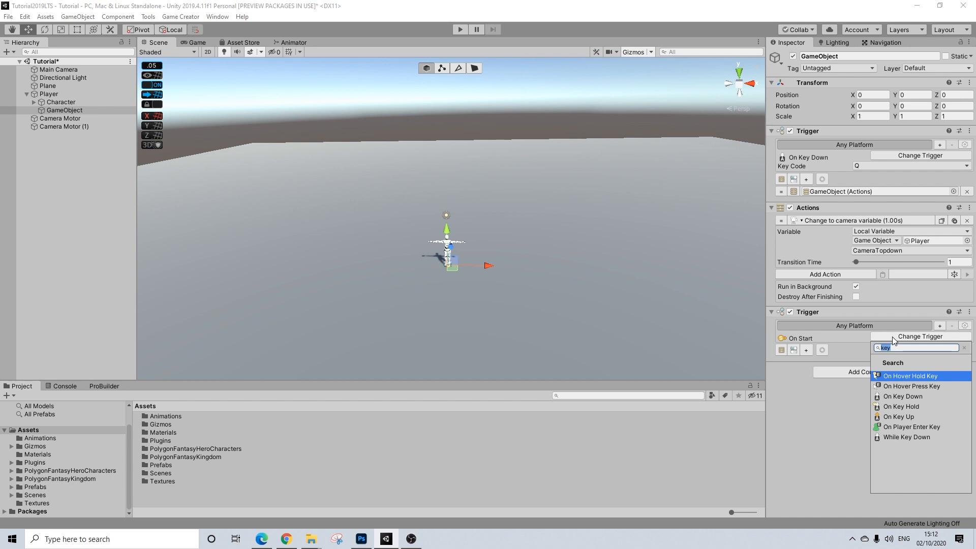
{"action": "left_click", "coordinate": [903, 399]}
Set the second trigger's Key Code to E.
{"action": "left_click", "coordinate": [864, 347]}
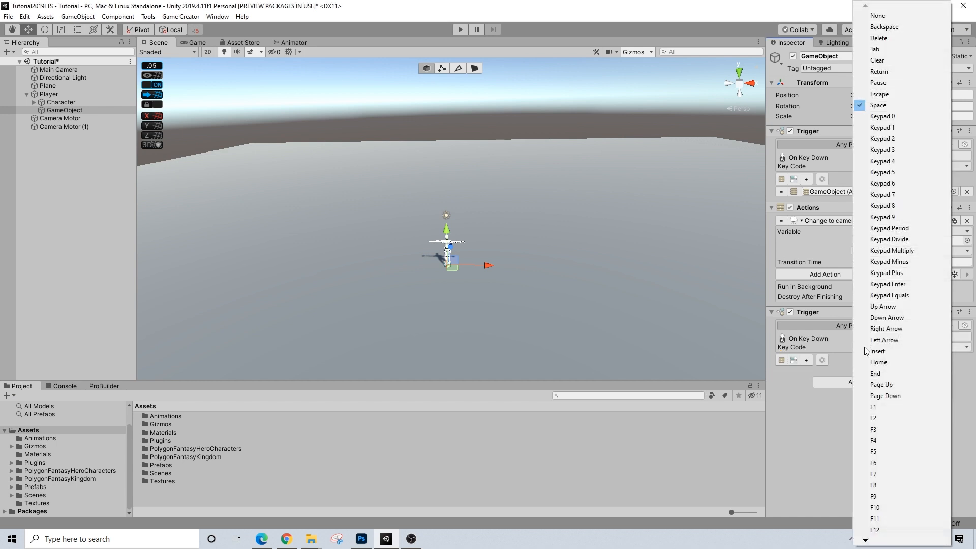
{"action": "key", "text": "Down"}
{"action": "key", "text": "Down"}
{"action": "key", "text": "Down"}
{"action": "key", "text": "Down"}
{"action": "key", "text": "Down"}
{"action": "key", "text": "Down"}
{"action": "key", "text": "Down"}
{"action": "key", "text": "Down"}
{"action": "key", "text": "Down"}
{"action": "key", "text": "Down"}
{"action": "key", "text": "Down"}
{"action": "key", "text": "Down"}
{"action": "key", "text": "Down"}
{"action": "key", "text": "Down"}
{"action": "key", "text": "Down"}
{"action": "key", "text": "Down"}
{"action": "key", "text": "Down"}
{"action": "key", "text": "Down"}
{"action": "key", "text": "Down"}
{"action": "key", "text": "Down"}
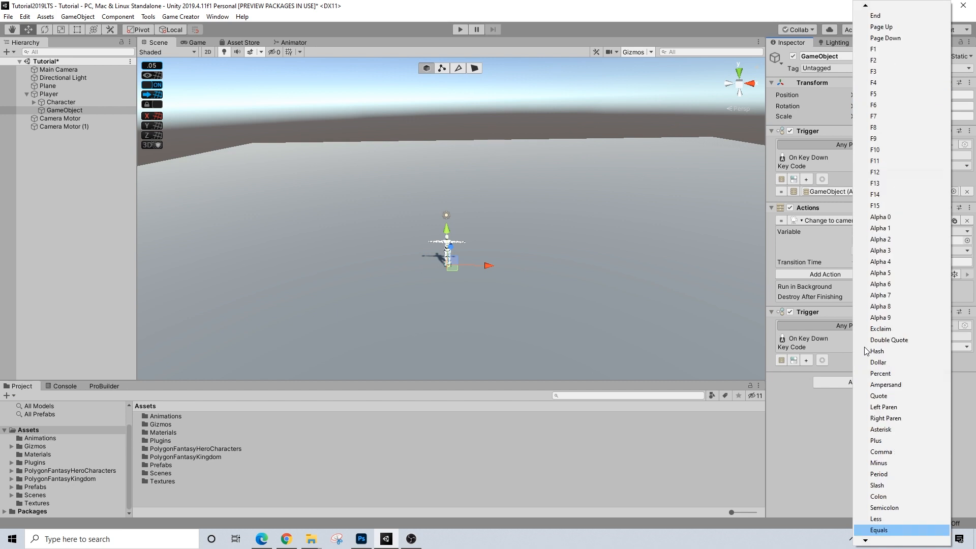
{"action": "key", "text": "Down"}
{"action": "key", "text": "Down"}
{"action": "key", "text": "Down"}
{"action": "key", "text": "Down"}
{"action": "key", "text": "Down"}
{"action": "key", "text": "Down"}
{"action": "key", "text": "Down"}
{"action": "key", "text": "Down"}
{"action": "key", "text": "Down"}
{"action": "key", "text": "Down"}
{"action": "key", "text": "Down"}
{"action": "key", "text": "Down"}
{"action": "key", "text": "Down"}
{"action": "key", "text": "Down"}
{"action": "key", "text": "Return"}
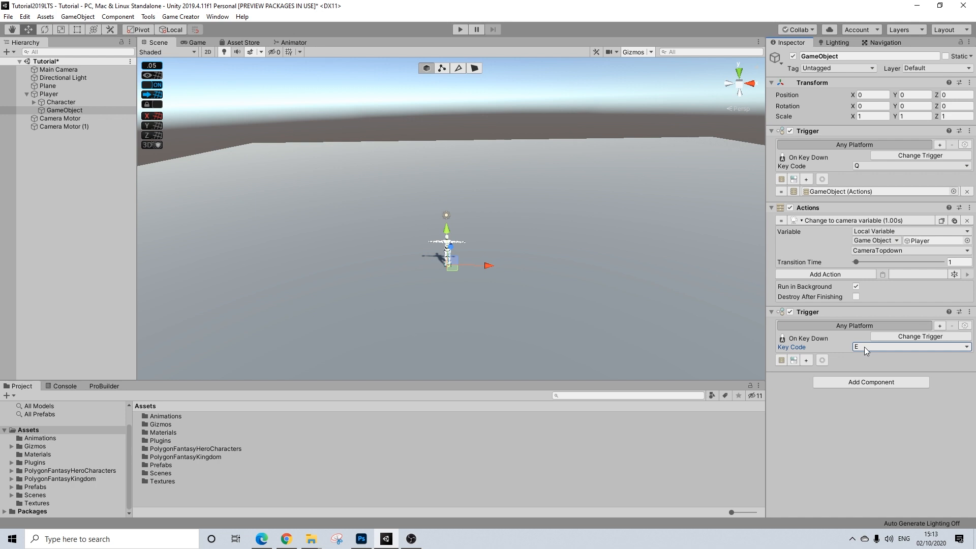
Add a second Actions component to the GameObject and link it to the E key trigger.
{"action": "left_click", "coordinate": [836, 383]}
{"action": "type", "text": "ac"}
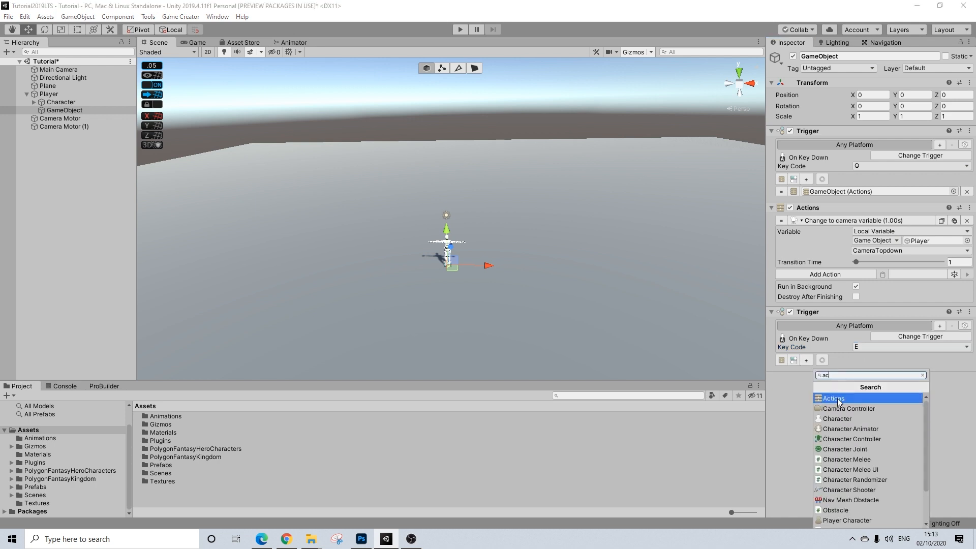
{"action": "left_click", "coordinate": [838, 399]}
{"action": "left_click_drag", "start_coordinate": [807, 388], "coordinate": [826, 376]}
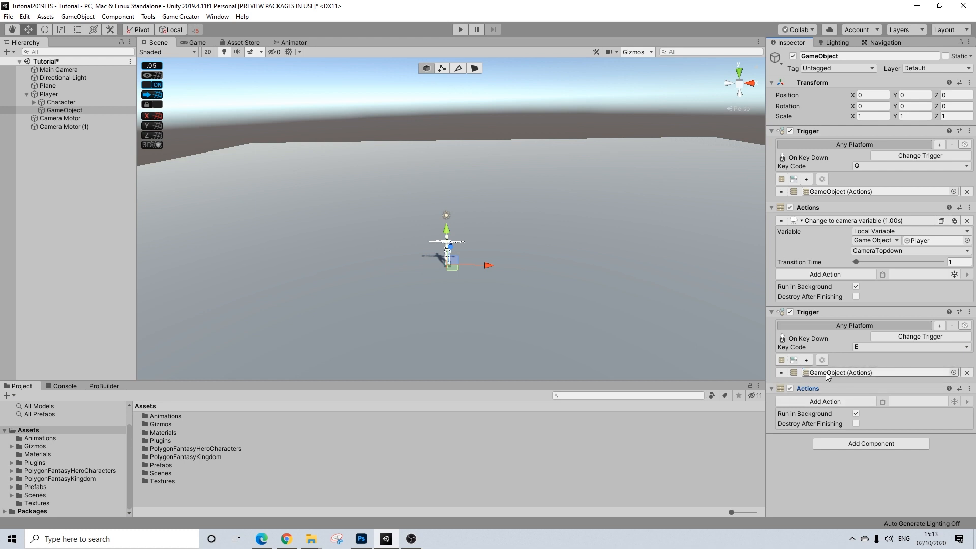
Add a Material Transition action to the second Actions component, with the character's Body as target object.
{"action": "left_click", "coordinate": [823, 402]}
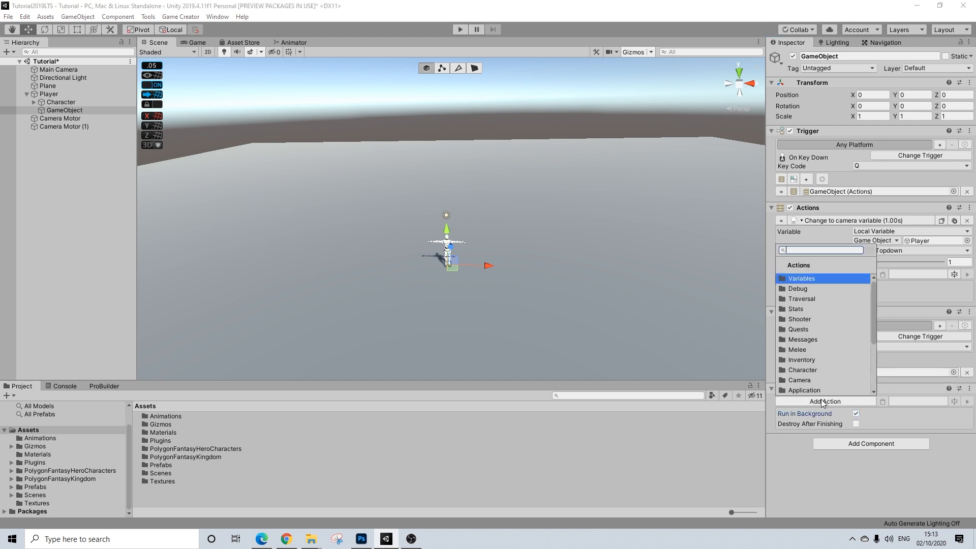
{"action": "type", "text": "mater"}
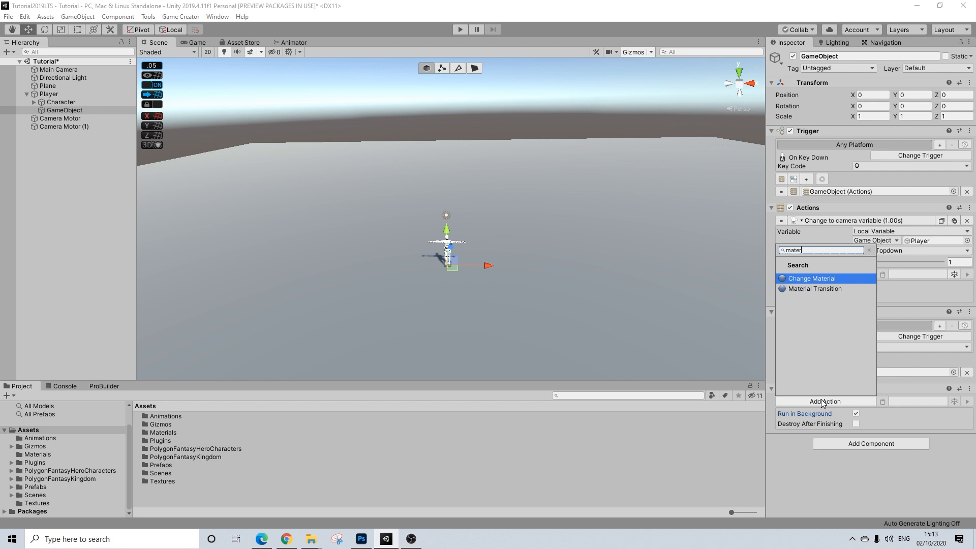
{"action": "left_click", "coordinate": [808, 288]}
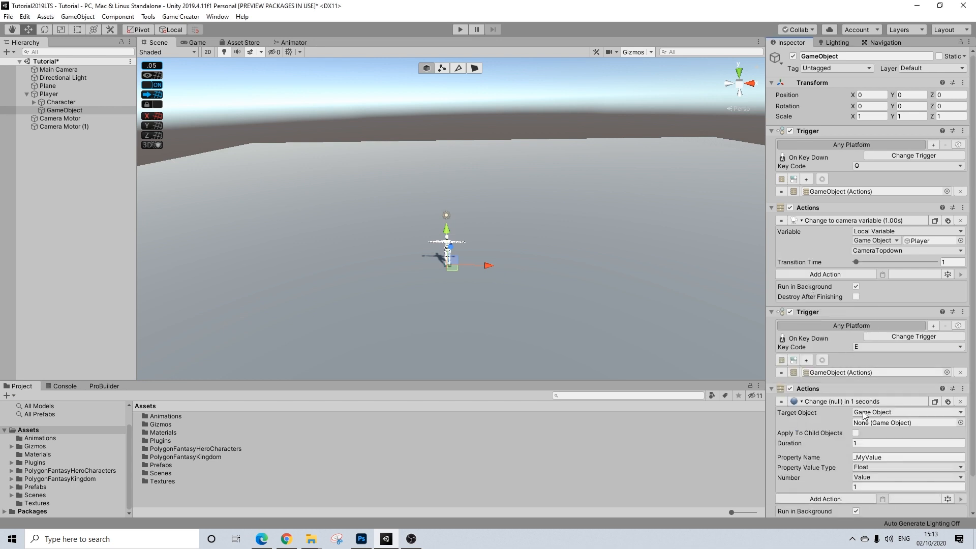
{"action": "left_click", "coordinate": [34, 102]}
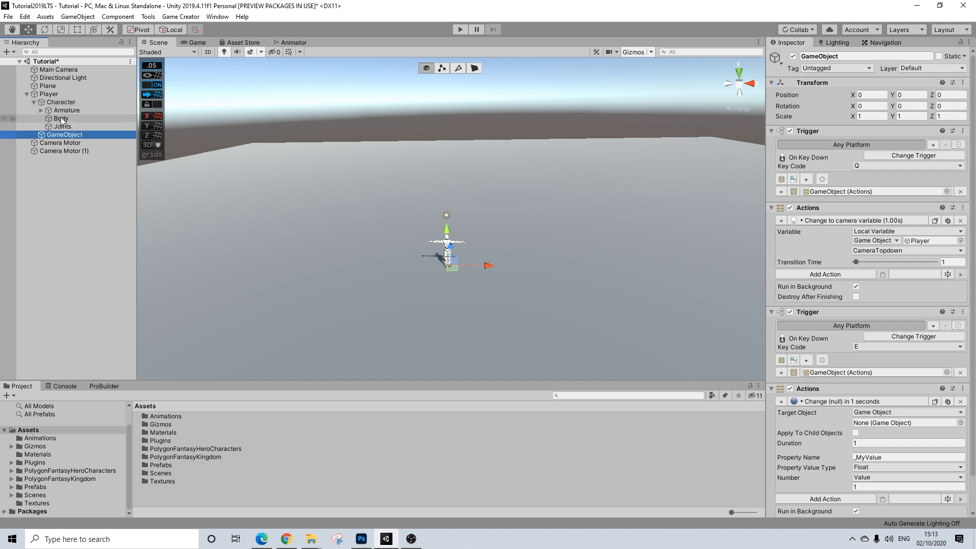
{"action": "left_click_drag", "start_coordinate": [66, 118], "coordinate": [859, 422]}
{"action": "scroll", "coordinate": [446, 288], "scroll_direction": "up", "scroll_amount": 6}
{"action": "middle_click_drag", "start_coordinate": [437, 349], "coordinate": [433, 273]}
{"action": "scroll", "coordinate": [413, 234], "scroll_direction": "up", "scroll_amount": 1}
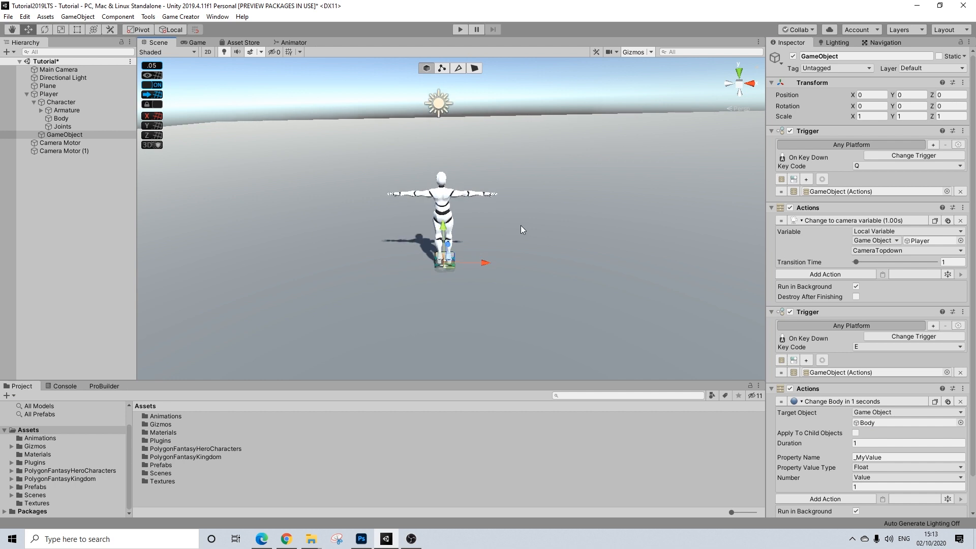
Assign the white material to Element 0 of the Body's Skinned Mesh Renderer.
{"action": "left_click", "coordinate": [65, 119]}
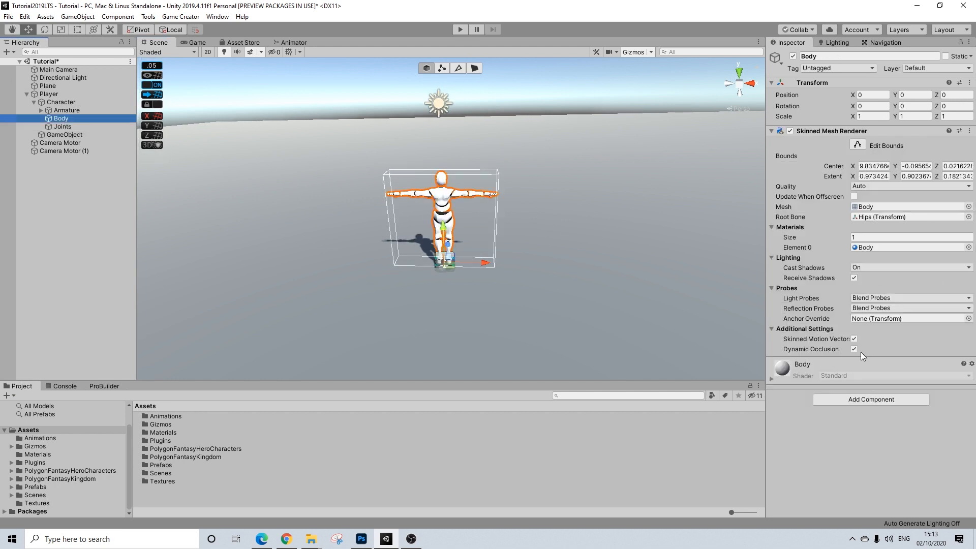
{"action": "left_click", "coordinate": [968, 247]}
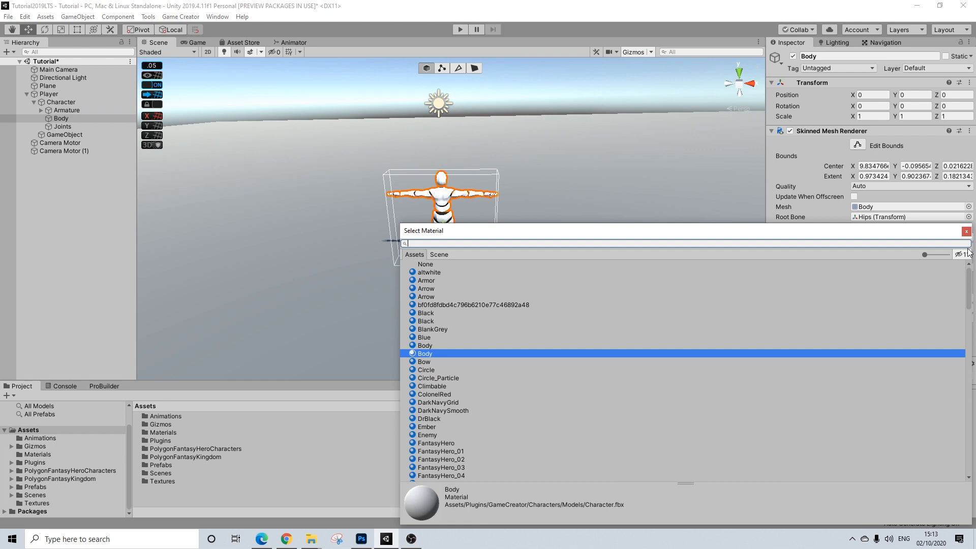
{"action": "type", "text": "white"}
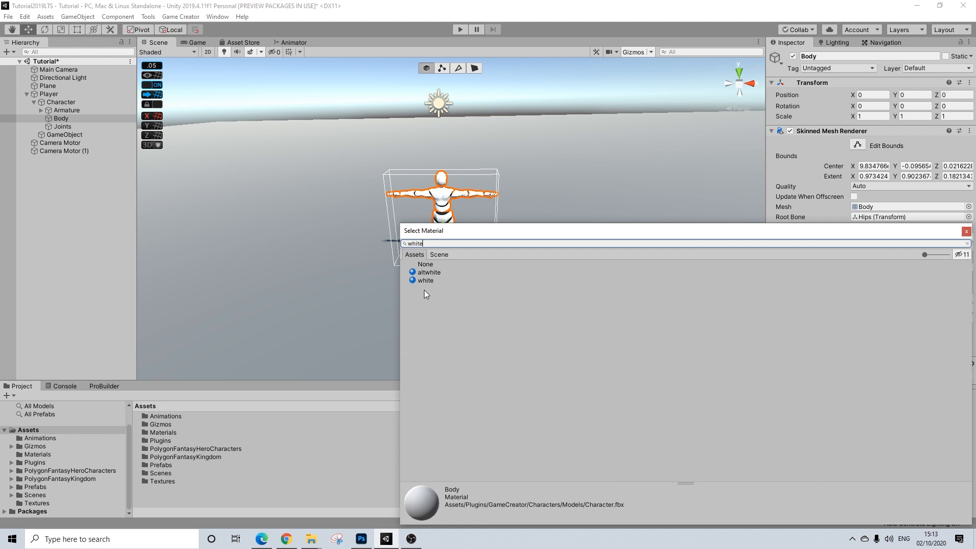
{"action": "left_click", "coordinate": [427, 280]}
{"action": "left_click", "coordinate": [966, 231]}
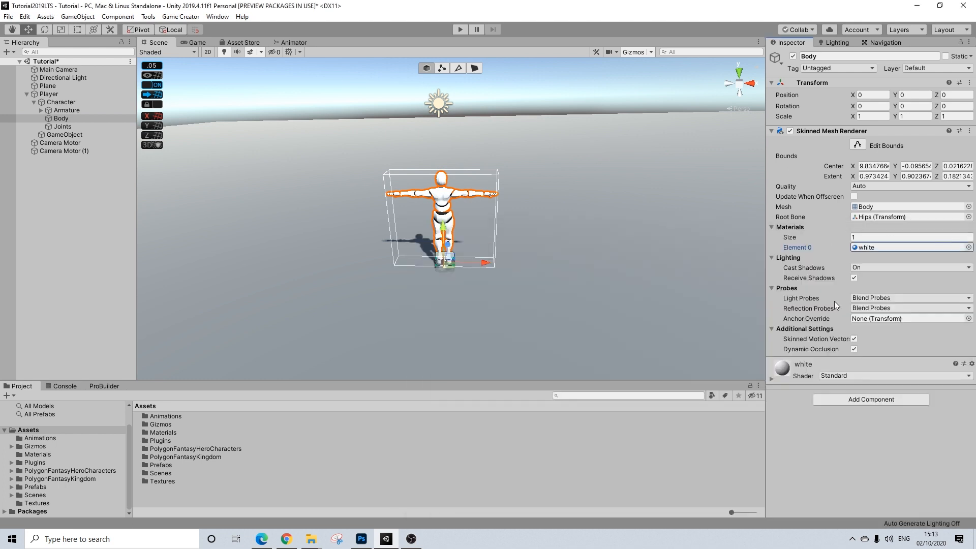
Expand the white material's shader settings on the Body and review its properties.
{"action": "left_click", "coordinate": [800, 377]}
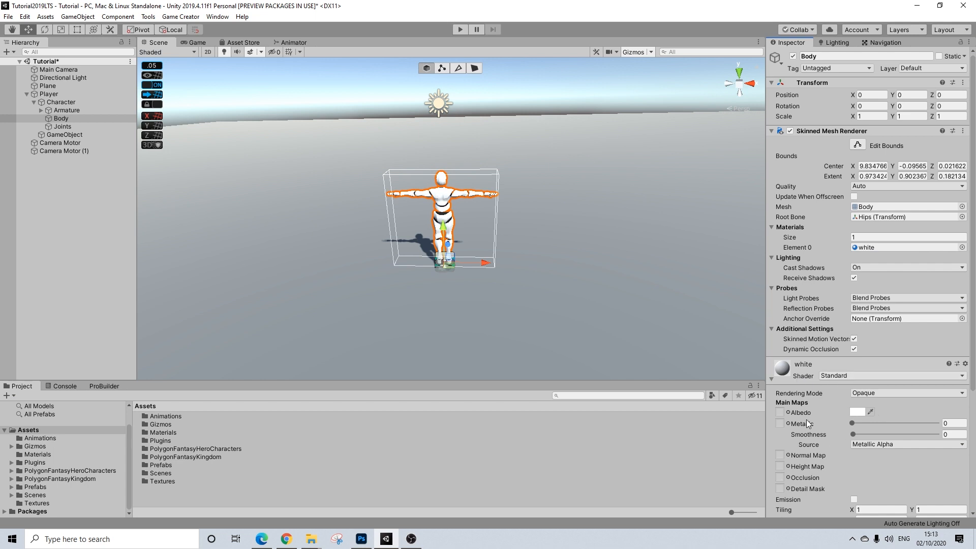
{"action": "scroll", "coordinate": [800, 436], "scroll_direction": "down", "scroll_amount": 5}
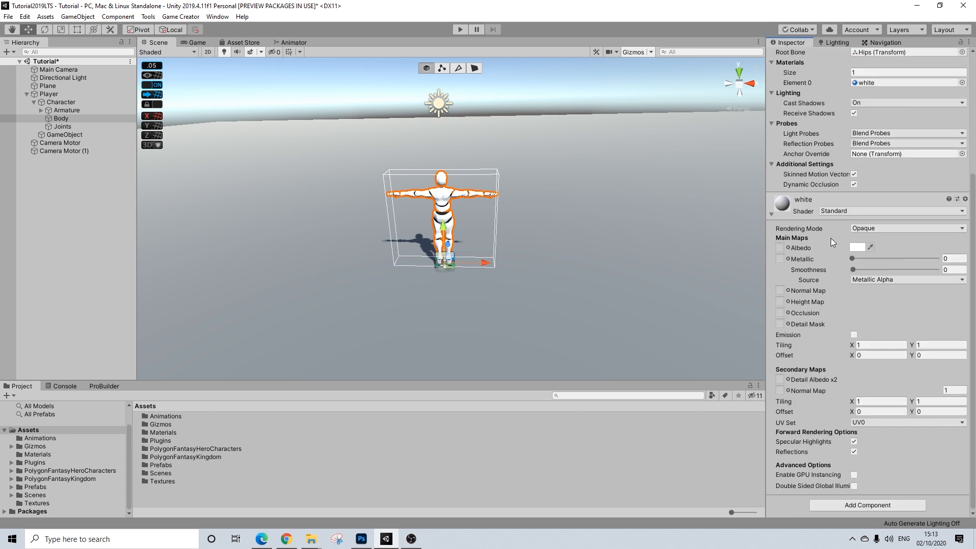
{"action": "middle_click_drag", "start_coordinate": [361, 69], "coordinate": [385, 89]}
{"action": "left_click", "coordinate": [384, 89]}
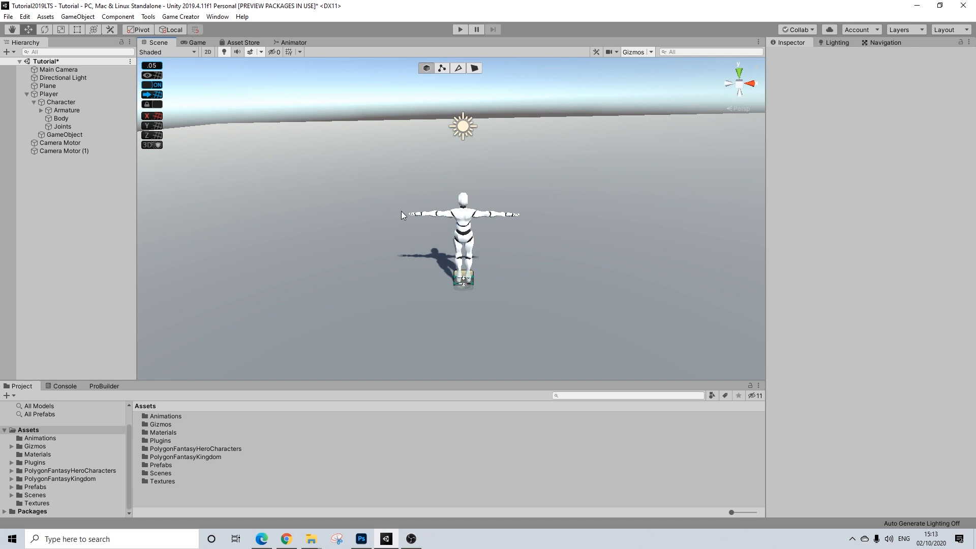
Rename the Player's child GameObject holding the triggers as NewActions.
{"action": "left_click", "coordinate": [59, 134]}
{"action": "left_click", "coordinate": [853, 56]}
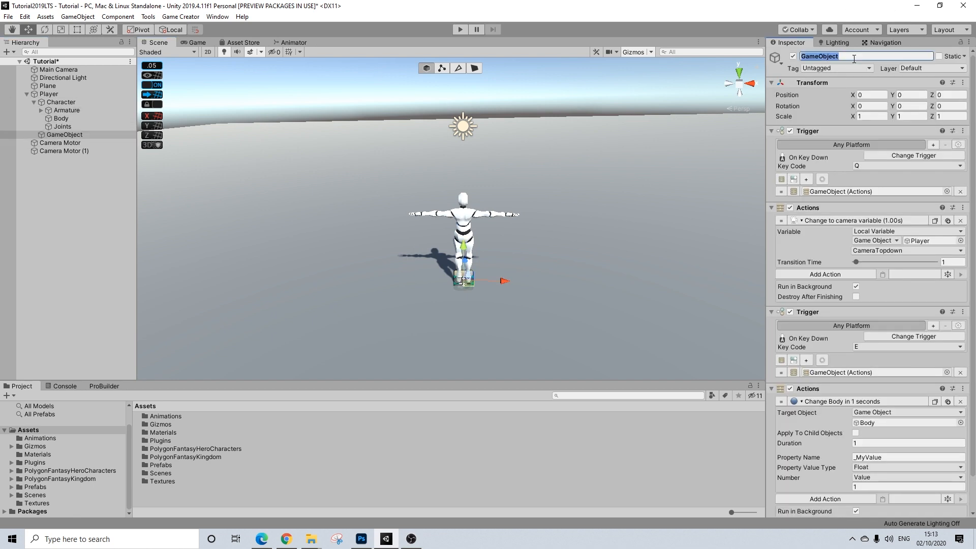
{"action": "type", "text": "NewActions"}
{"action": "key", "text": "Return"}
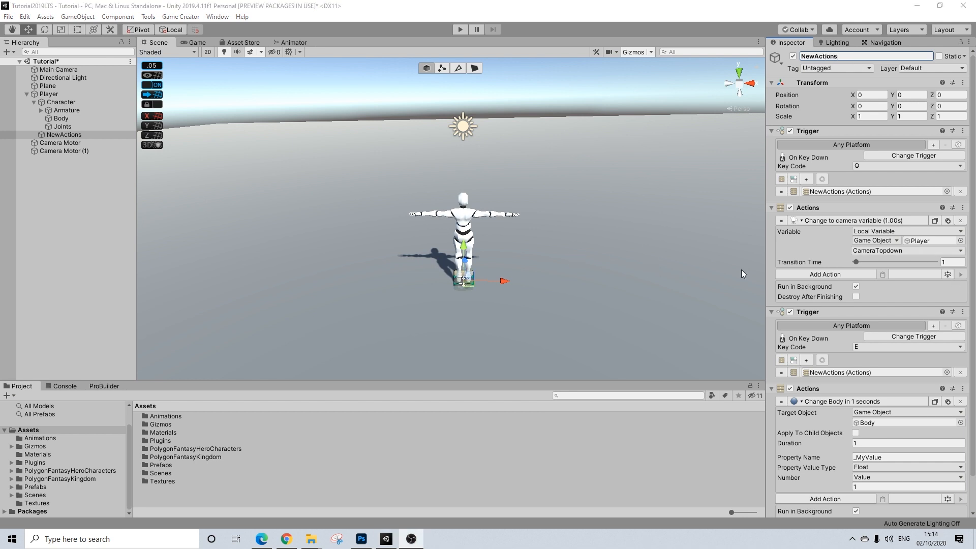
Set the Body's Change action to the _Metallic property with value type Float and a duration of 2 seconds.
{"action": "scroll", "coordinate": [844, 315], "scroll_direction": "down", "scroll_amount": 3}
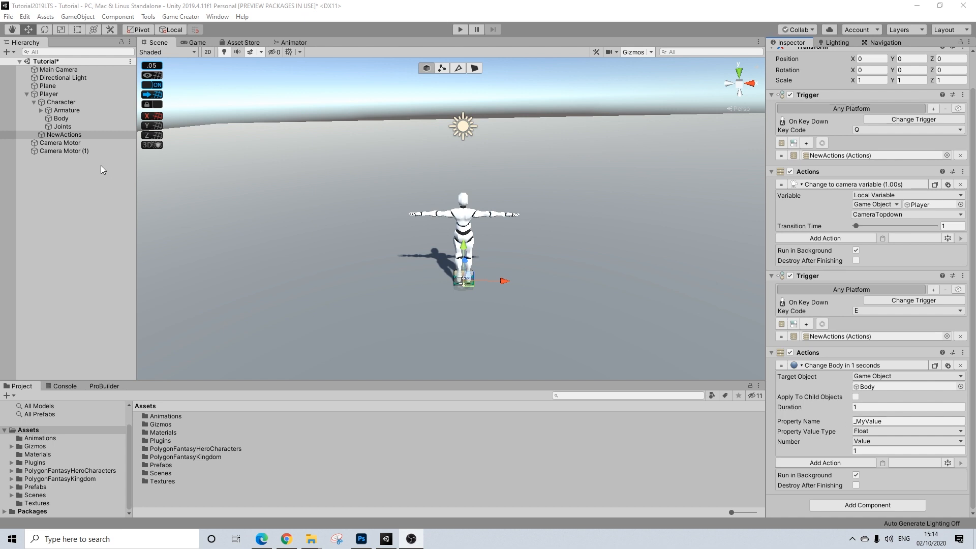
{"action": "left_click", "coordinate": [53, 120]}
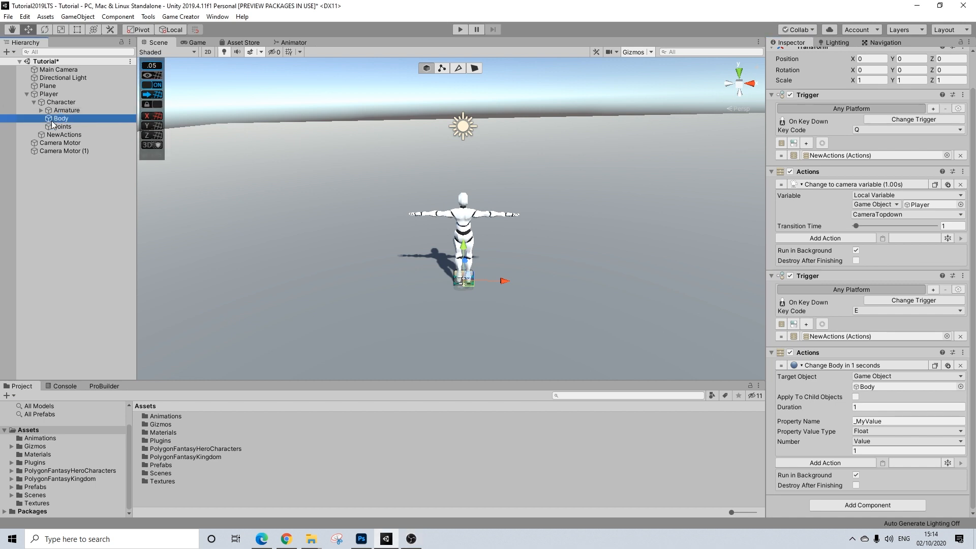
{"action": "scroll", "coordinate": [822, 336], "scroll_direction": "down", "scroll_amount": 5}
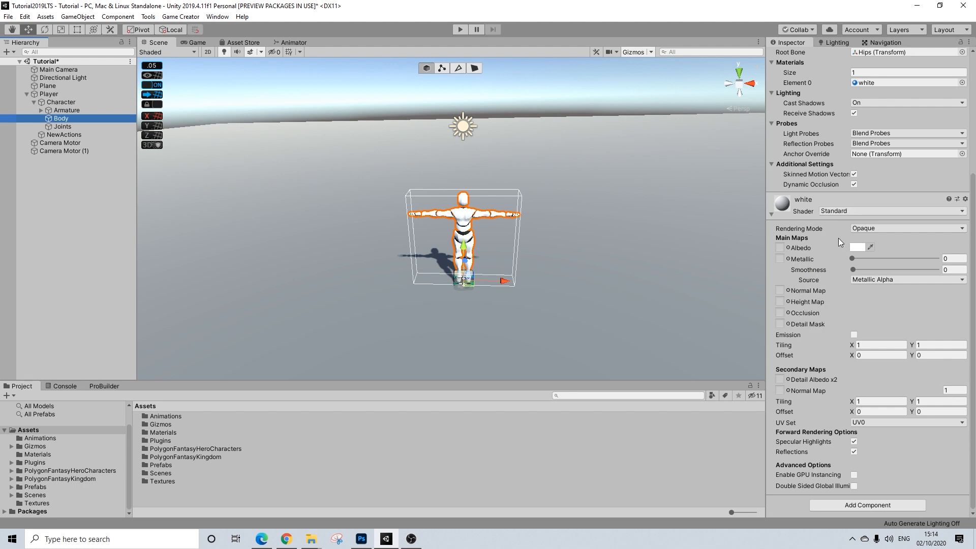
{"action": "left_click", "coordinate": [65, 133]}
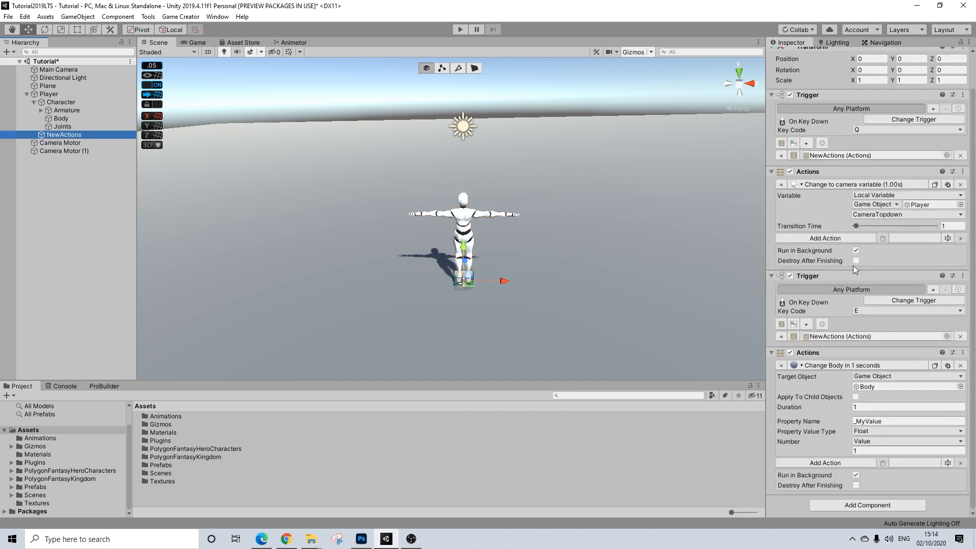
{"action": "left_click", "coordinate": [858, 421]}
{"action": "left_click", "coordinate": [858, 421]}
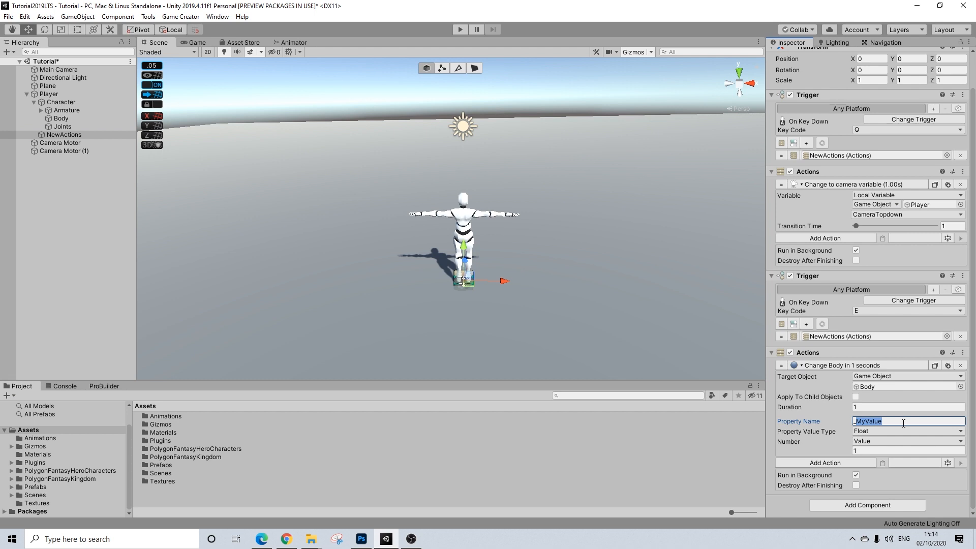
{"action": "type", "text": "_Metallic"}
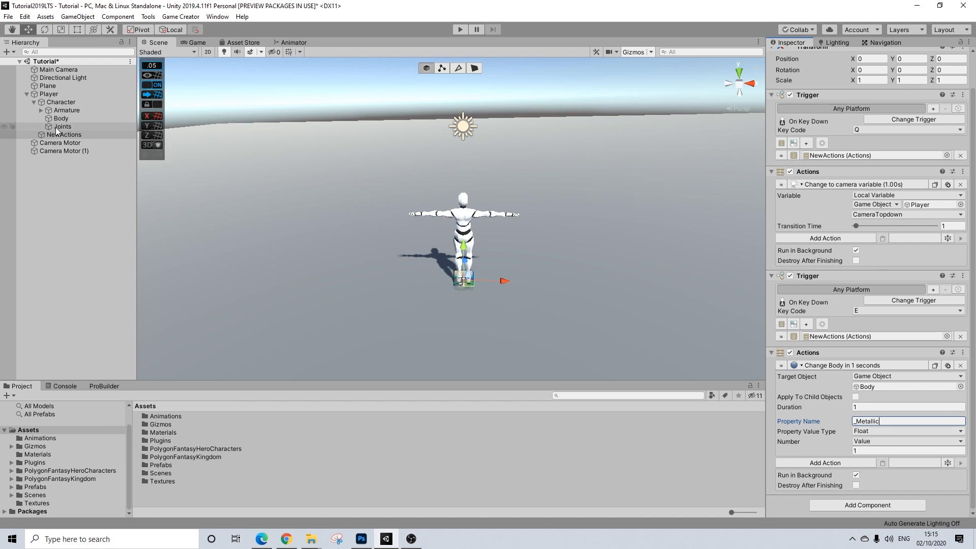
{"action": "left_click", "coordinate": [866, 431]}
{"action": "left_click", "coordinate": [869, 432]}
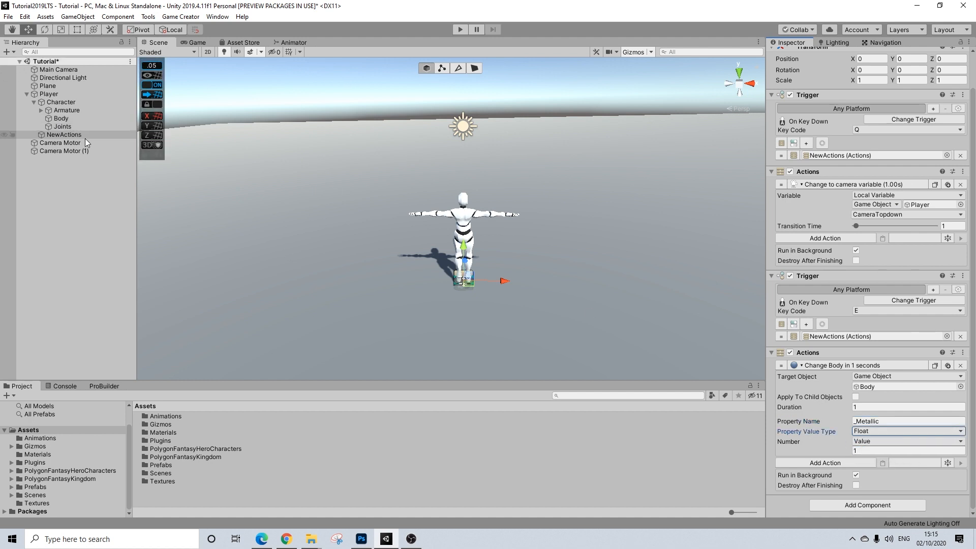
{"action": "left_click", "coordinate": [868, 407]}
{"action": "type", "text": "2"}
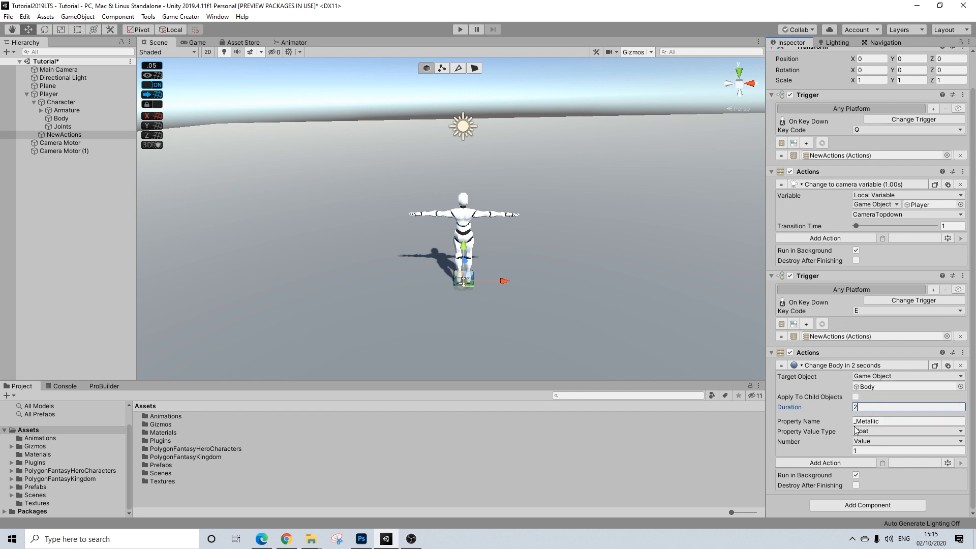
{"action": "left_click", "coordinate": [844, 462]}
{"action": "type", "text": "wait"}
{"action": "key", "text": "Return"}
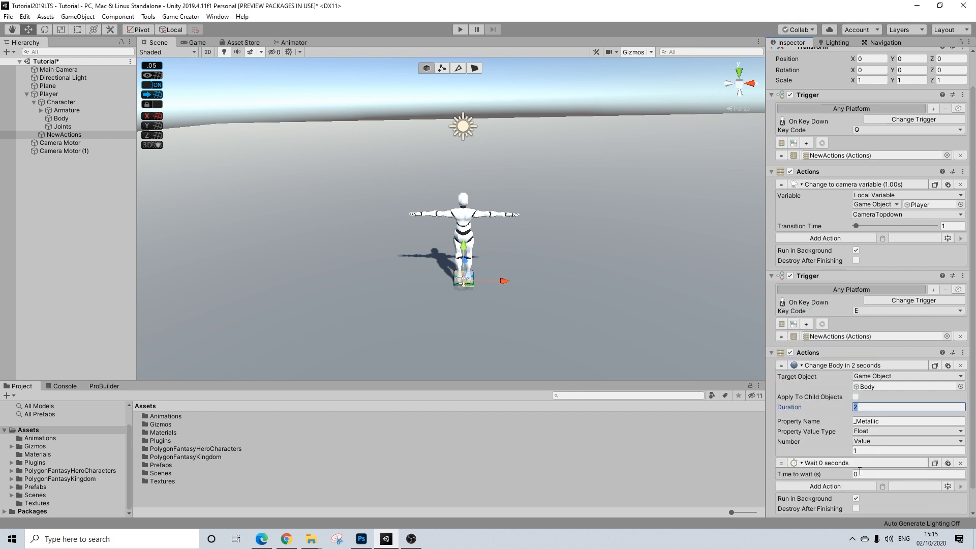
{"action": "left_click", "coordinate": [960, 463]}
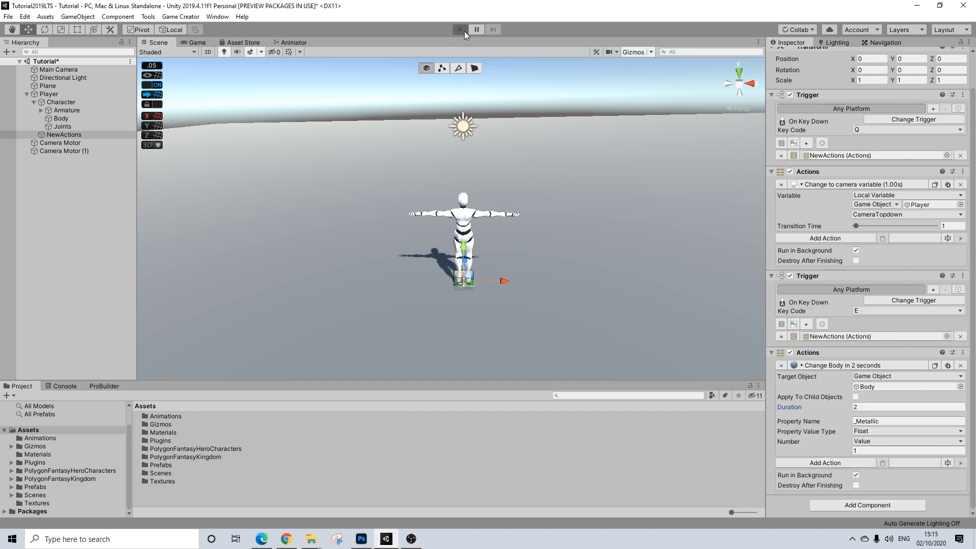
Play-test the metallic transition by triggering E and running the character around, and stop play mode.
{"action": "left_click", "coordinate": [464, 32]}
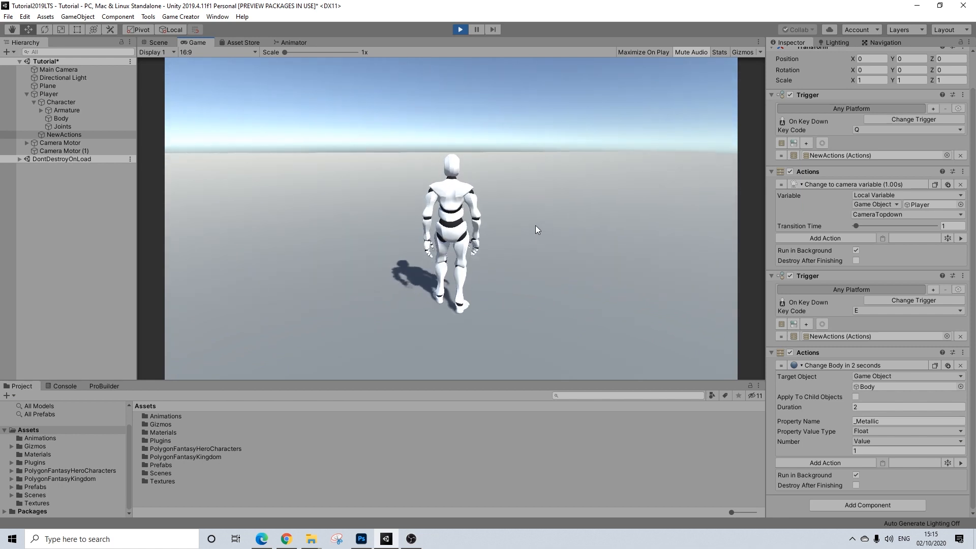
{"action": "key", "text": "e"}
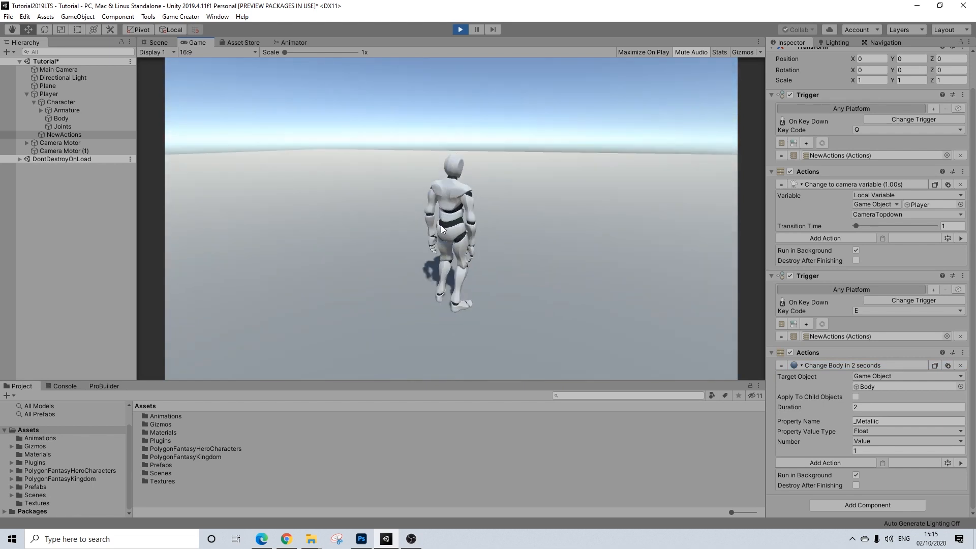
{"action": "key", "text": "d"}
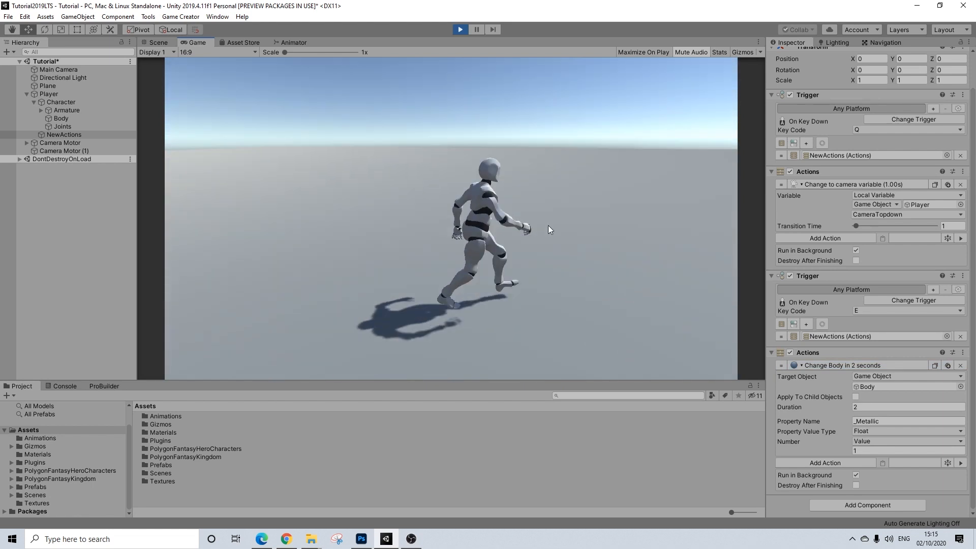
{"action": "key", "text": "w"}
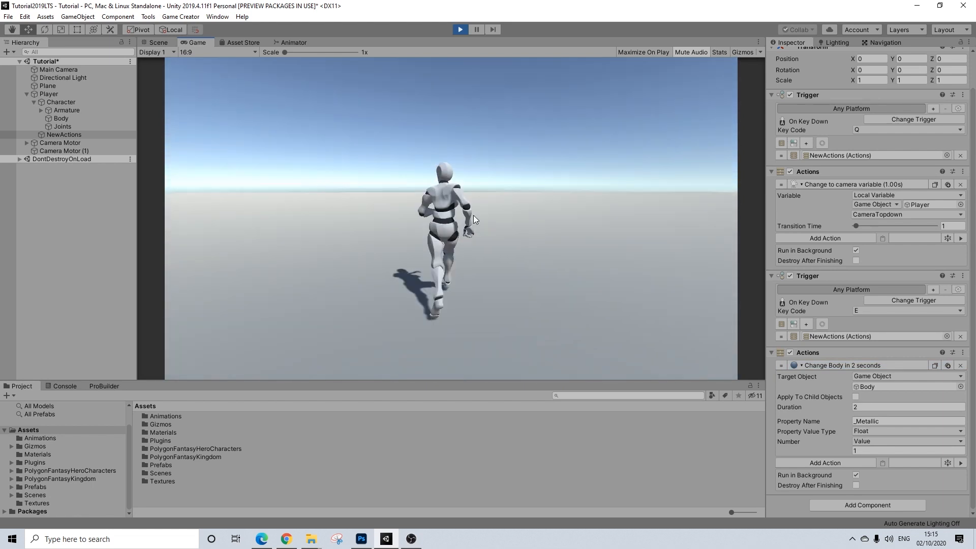
{"action": "key", "text": "w"}
{"action": "key", "text": "d"}
{"action": "key", "text": "w"}
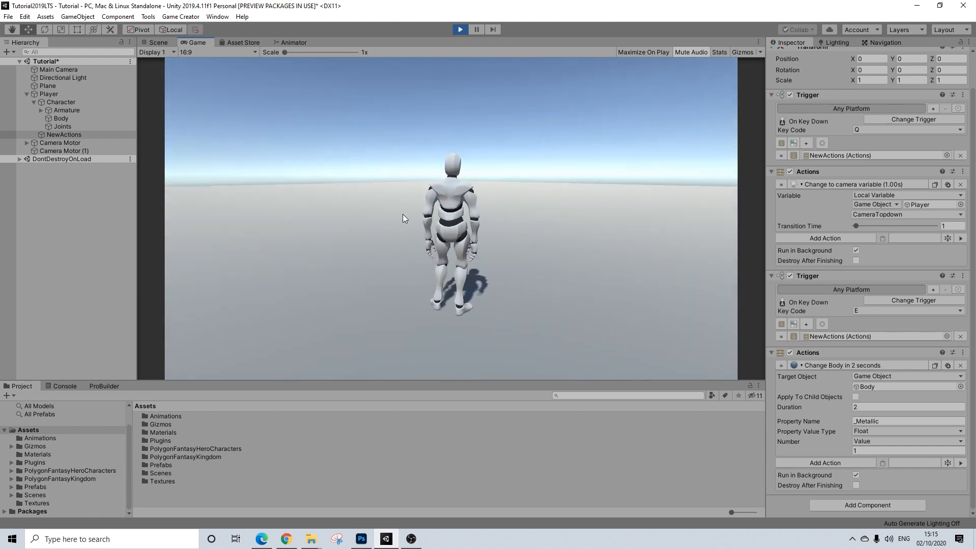
{"action": "key", "text": "a"}
{"action": "key", "text": "w"}
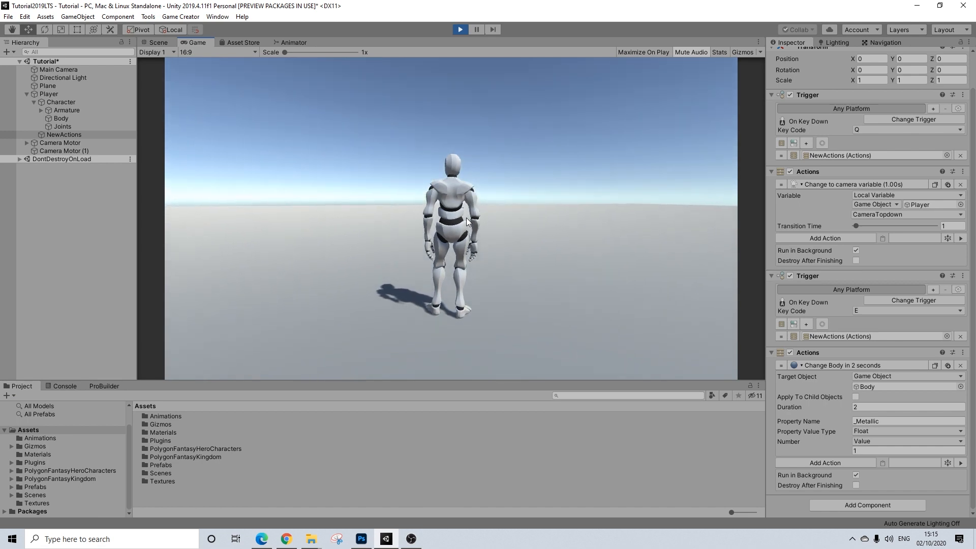
{"action": "key", "text": "w"}
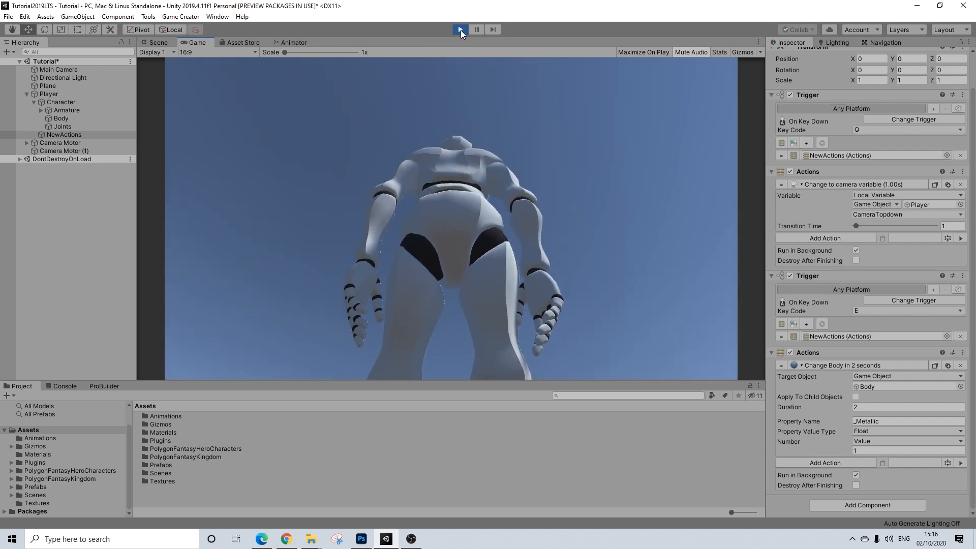
{"action": "left_click", "coordinate": [460, 30]}
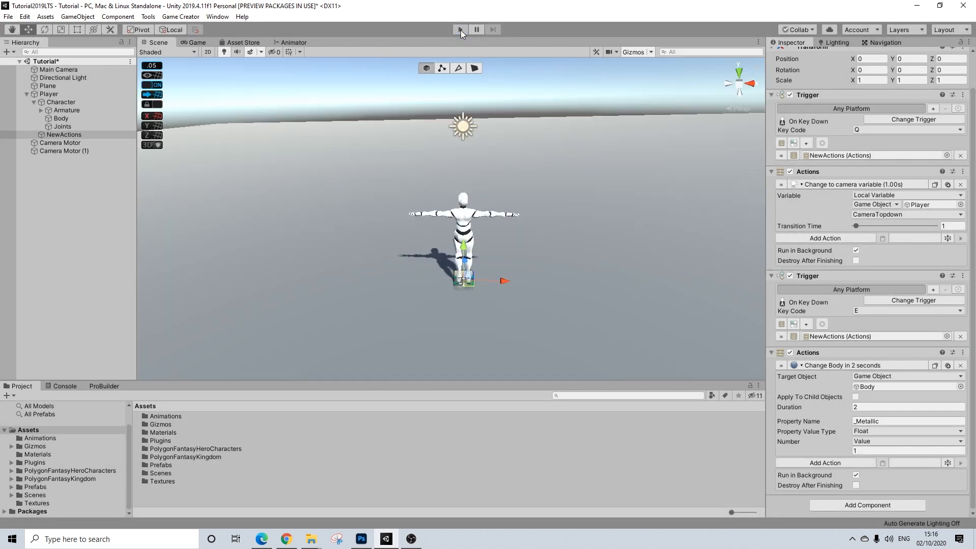
Add a Wait action of 1 second after the metallic transition in the E trigger's actions.
{"action": "left_click", "coordinate": [836, 462]}
{"action": "type", "text": "wai"}
{"action": "key", "text": "Return"}
{"action": "left_click", "coordinate": [875, 474]}
{"action": "type", "text": "1"}
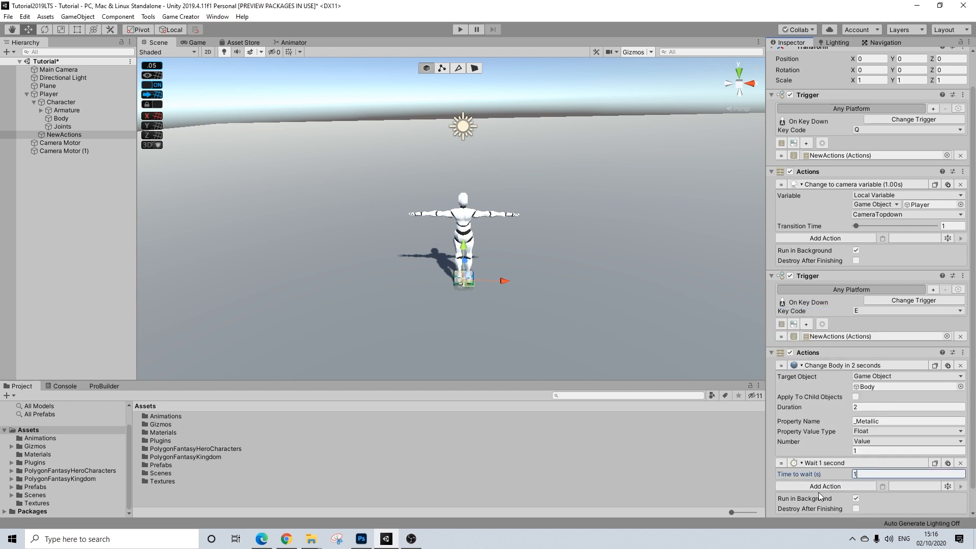
Duplicate the Change Body action and move the copy below the Wait action.
{"action": "left_click", "coordinate": [836, 487]}
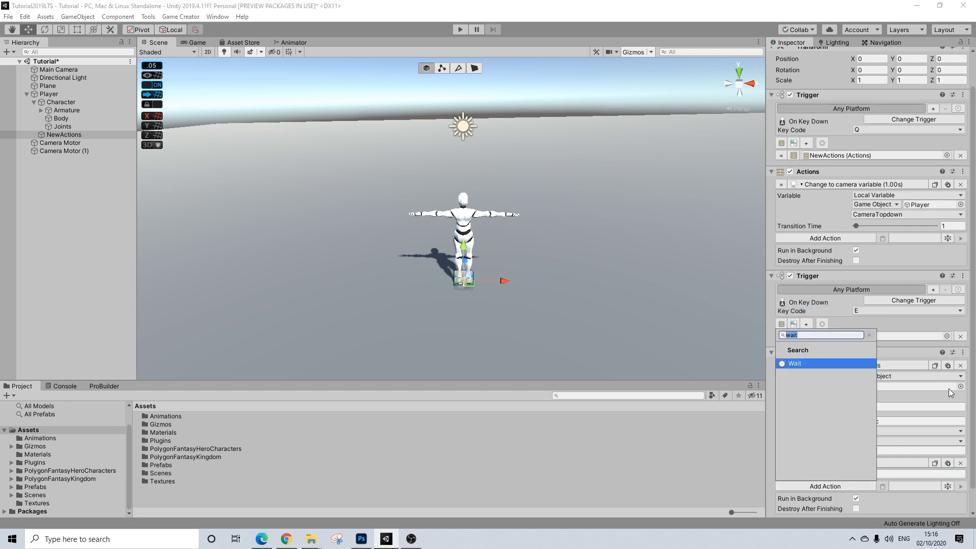
{"action": "left_click", "coordinate": [947, 365]}
{"action": "scroll", "coordinate": [895, 422], "scroll_direction": "down", "scroll_amount": 4}
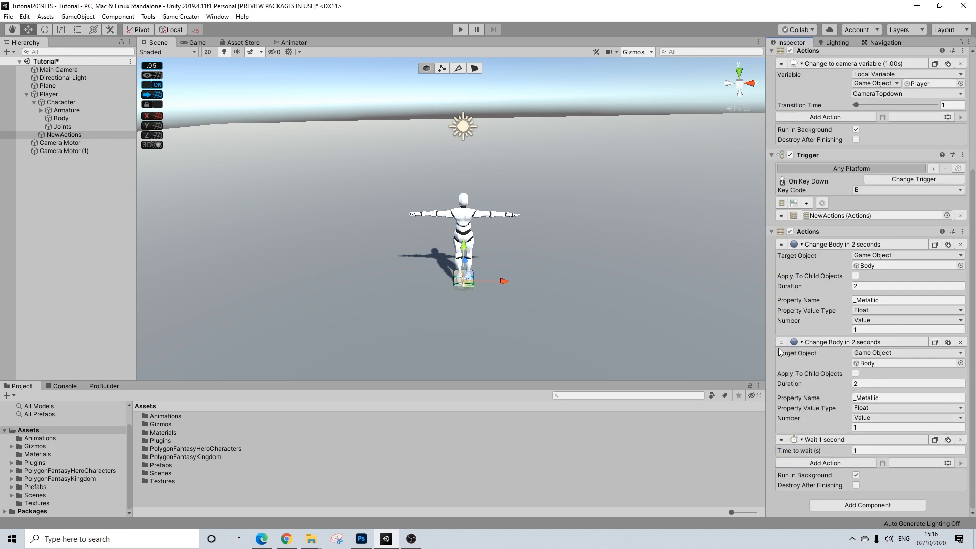
{"action": "left_click_drag", "start_coordinate": [784, 364], "coordinate": [791, 457]}
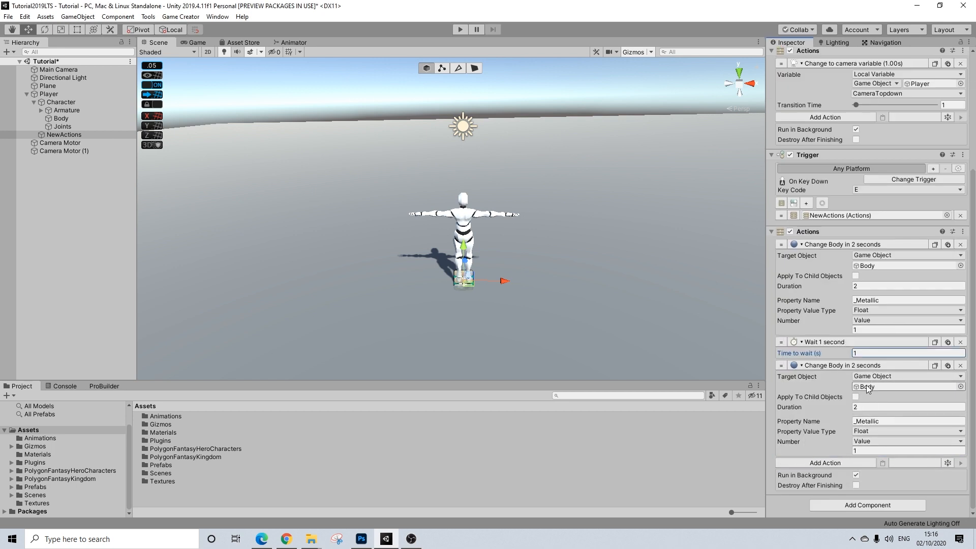
Set the duplicated action's property name to _Color, its value type to Color and its colour to teal 00C1B6.
{"action": "left_click", "coordinate": [927, 422]}
{"action": "type", "text": "_Color"}
{"action": "left_click", "coordinate": [879, 431]}
{"action": "left_click", "coordinate": [880, 449]}
{"action": "left_click", "coordinate": [874, 451]}
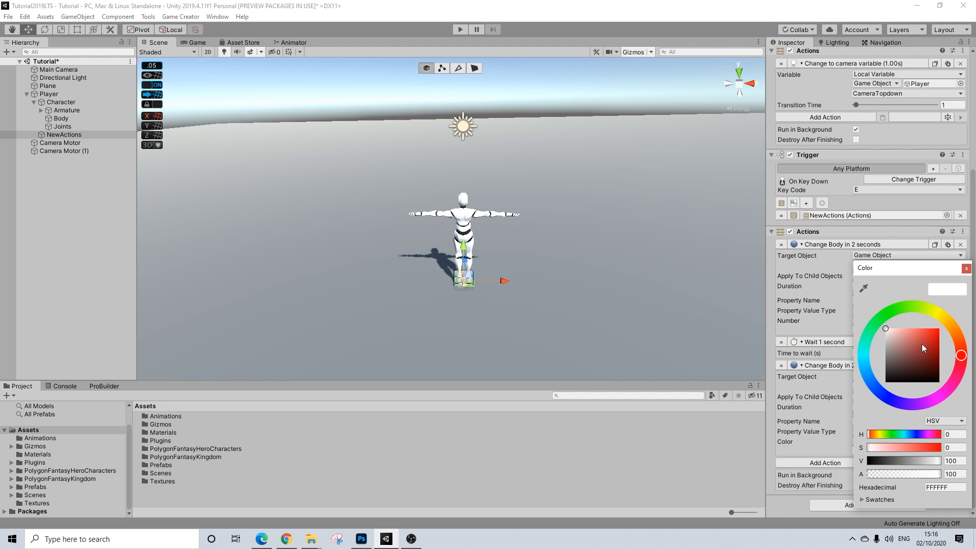
{"action": "left_click", "coordinate": [867, 351]}
{"action": "left_click_drag", "start_coordinate": [921, 335], "coordinate": [964, 346]}
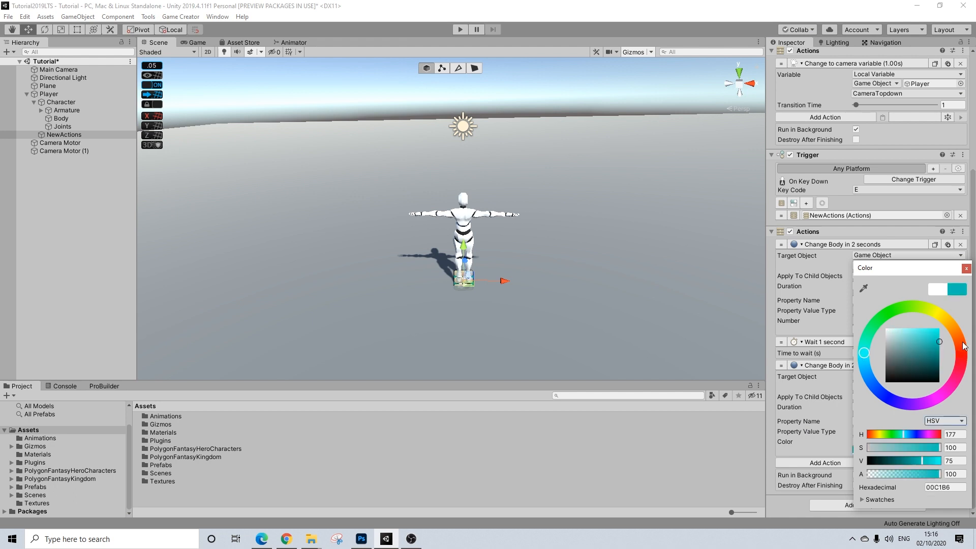
{"action": "left_click", "coordinate": [966, 268]}
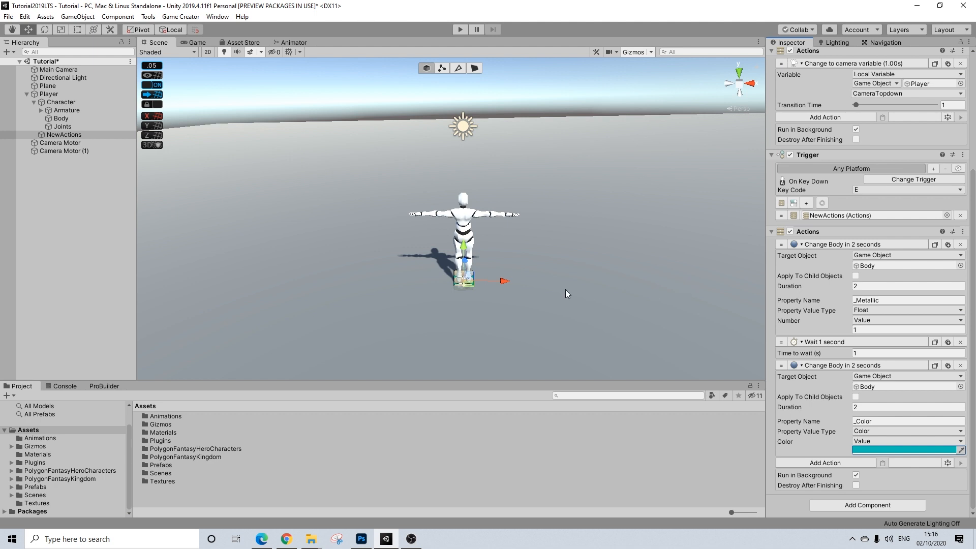
Set the colour transition's duration to 5 seconds.
{"action": "left_click", "coordinate": [853, 407]}
{"action": "key", "text": "BackSpace"}
{"action": "key", "text": "Return"}
{"action": "left_click", "coordinate": [883, 407]}
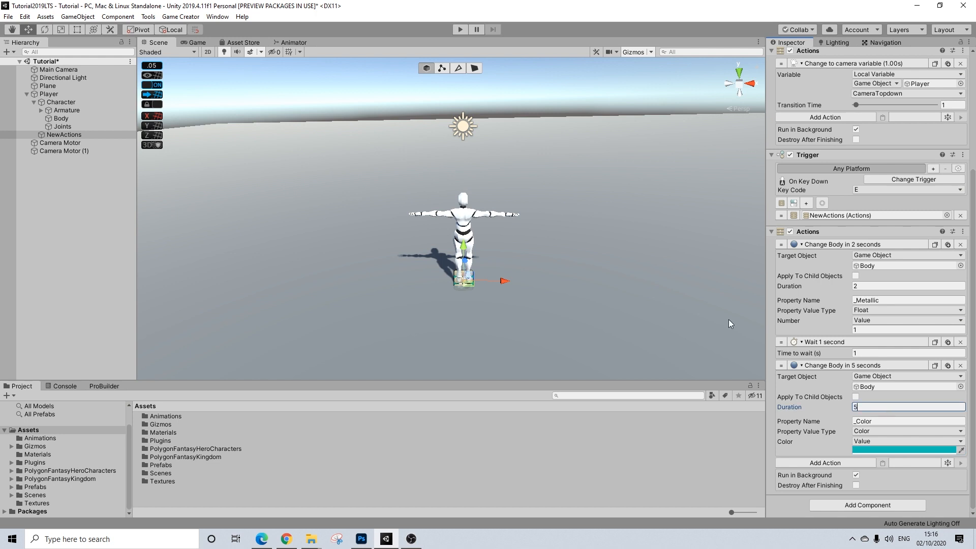
Play-test the Body's colour transition while running the character around, and stop play mode.
{"action": "left_click", "coordinate": [460, 31]}
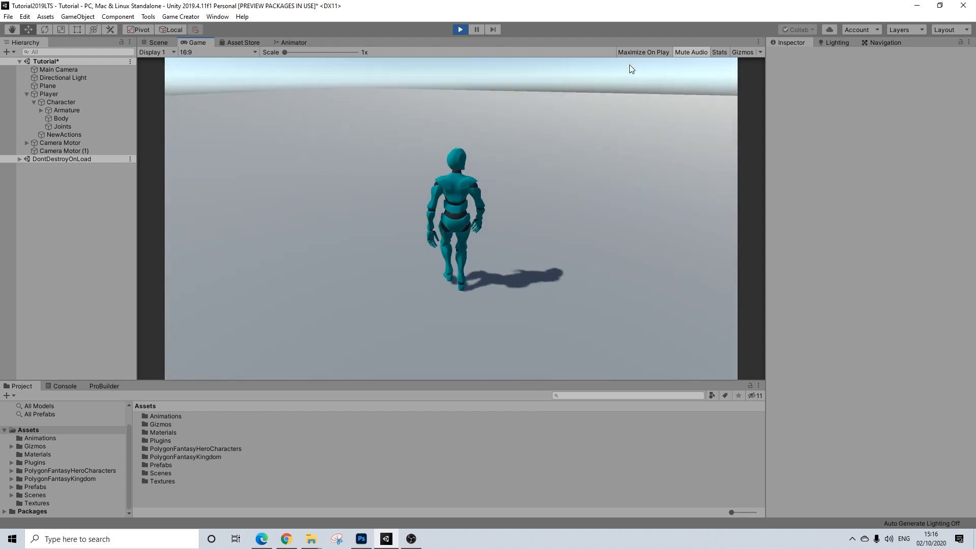
{"action": "key", "text": "w"}
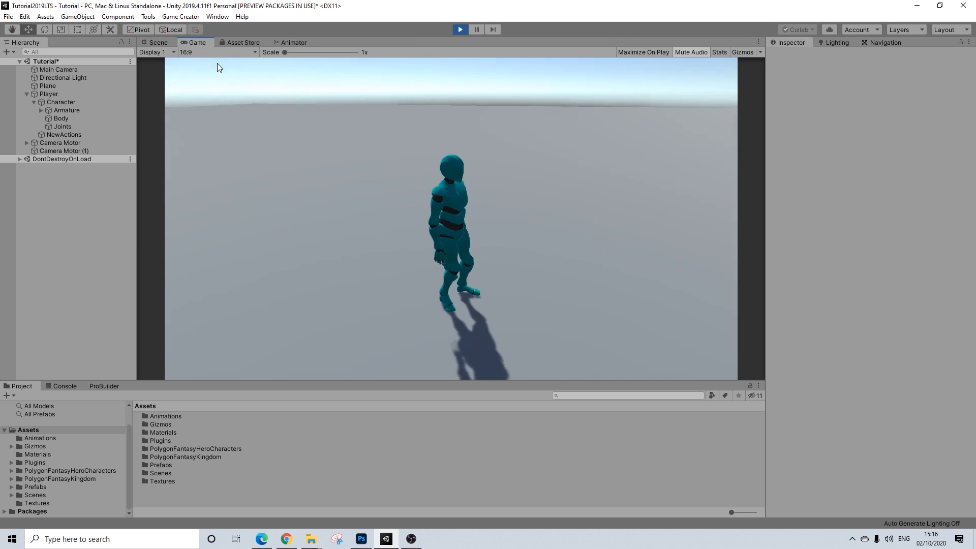
{"action": "key", "text": "w"}
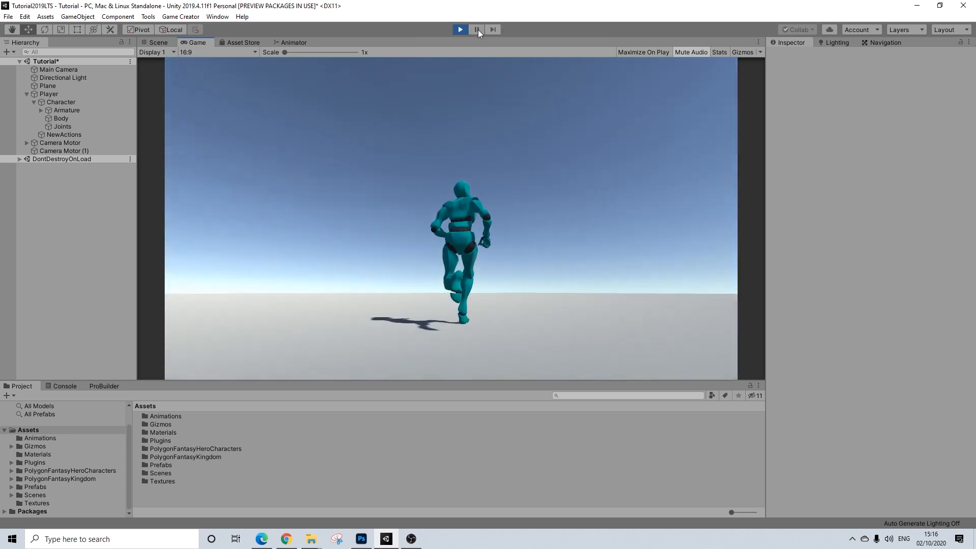
{"action": "left_click", "coordinate": [459, 29]}
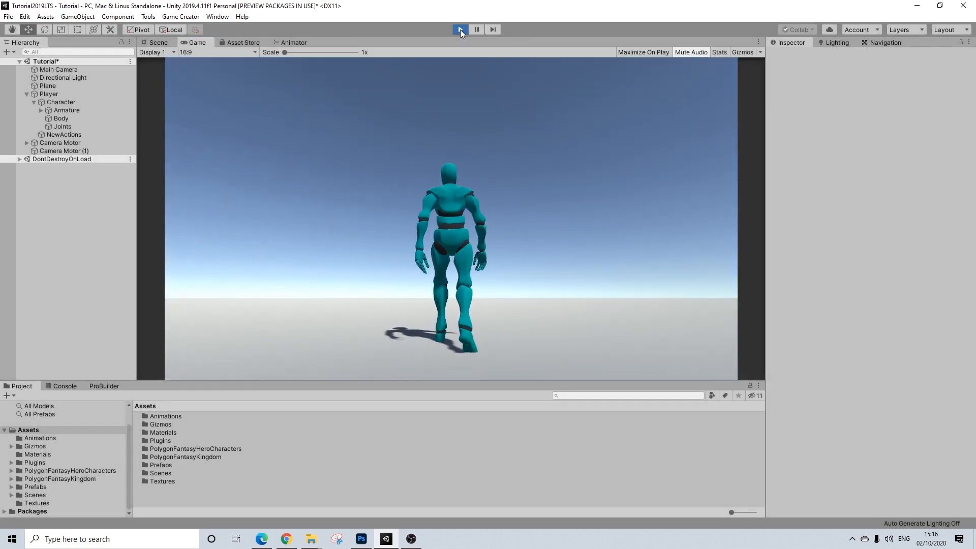
Select the Player and frame it in the scene to inspect its character model.
{"action": "mouse_move", "coordinate": [491, 219]}
{"action": "left_mouse_down", "text": "alt"}
{"action": "mouse_move", "coordinate": [518, 217]}
{"action": "mouse_move", "coordinate": [477, 221]}
{"action": "left_mouse_up", "text": "alt"}
{"action": "left_click", "coordinate": [49, 94]}
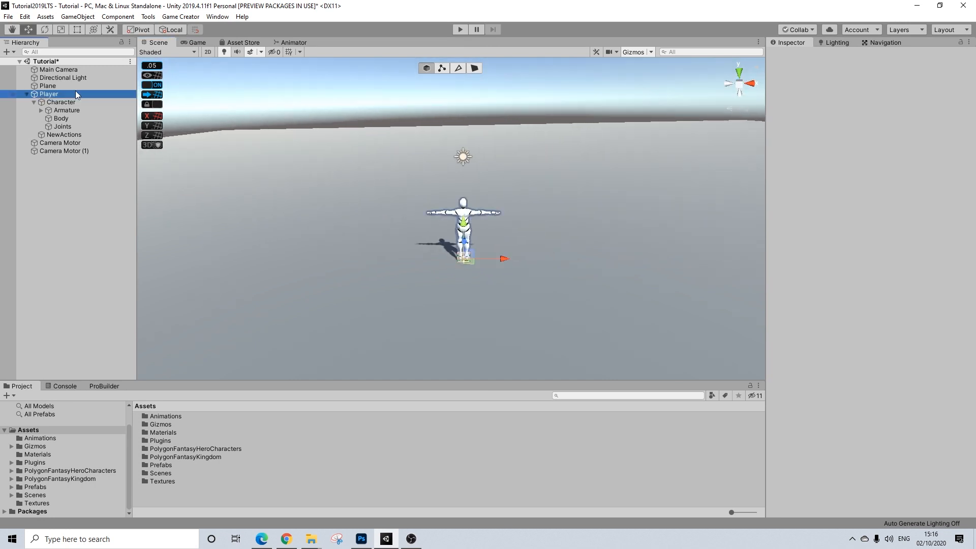
{"action": "left_click", "coordinate": [390, 42]}
{"action": "key", "text": "f"}
{"action": "scroll", "coordinate": [423, 199], "scroll_direction": "down", "scroll_amount": 5}
{"action": "left_click_drag", "start_coordinate": [423, 198], "coordinate": [364, 203], "text": "alt"}
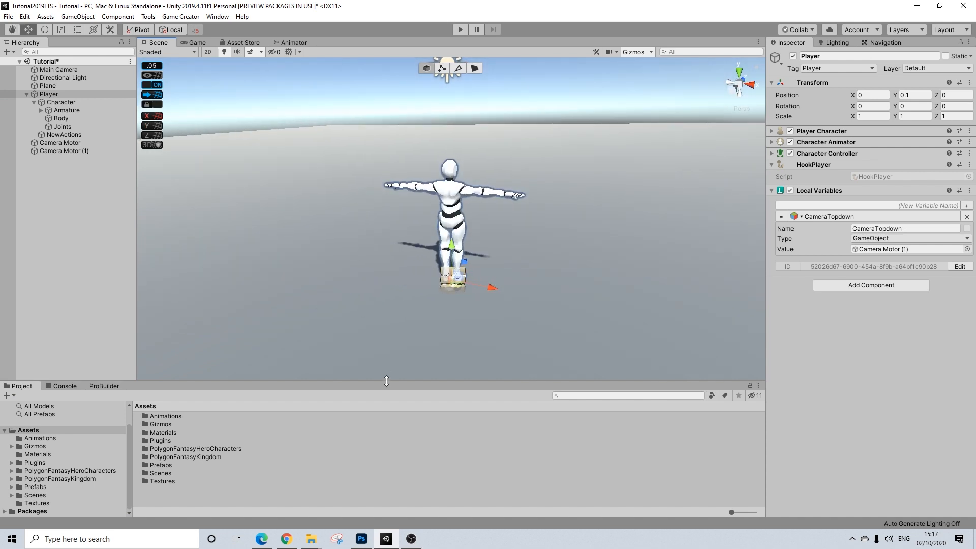
Open the Characters_Presets prefab folder of PolygonFantasyHeroCharacters and select the Player in the scene.
{"action": "double_click", "coordinate": [186, 449]}
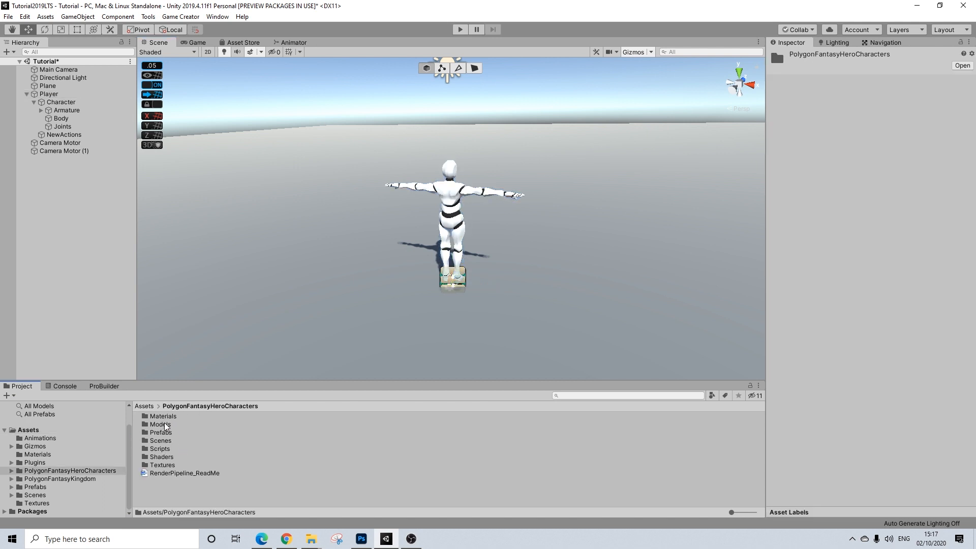
{"action": "double_click", "coordinate": [161, 432]}
{"action": "double_click", "coordinate": [172, 425]}
{"action": "left_click_drag", "start_coordinate": [211, 429], "coordinate": [49, 97]}
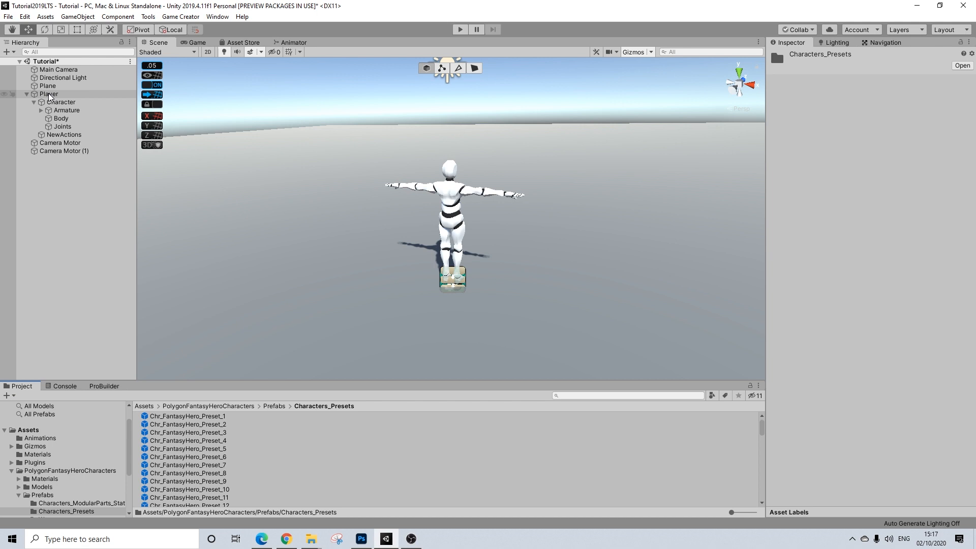
{"action": "left_click", "coordinate": [49, 95]}
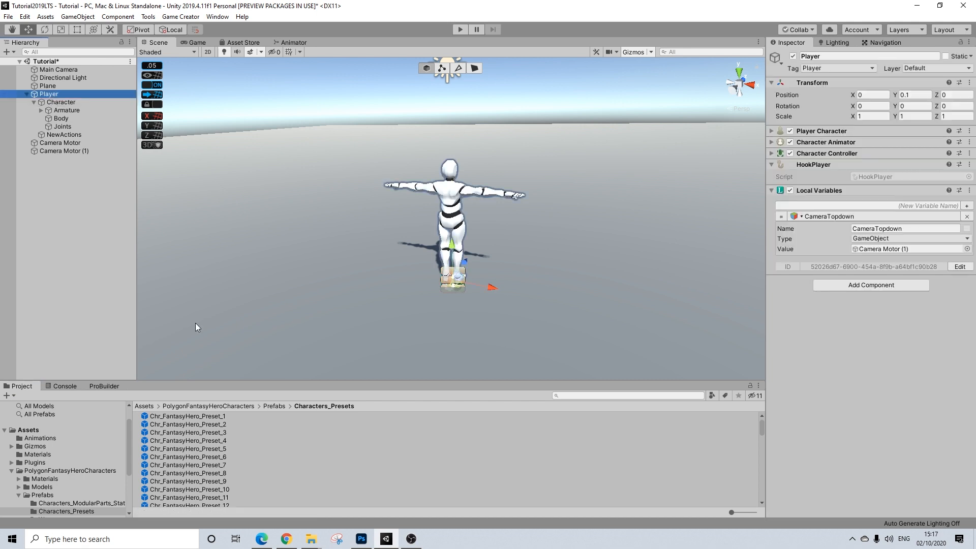
Replace the Player's character model with the Chr_FantasyHero_Preset_2 prefab in its Character Animator.
{"action": "left_click_drag", "start_coordinate": [220, 425], "coordinate": [864, 381]}
{"action": "double_click", "coordinate": [819, 143]}
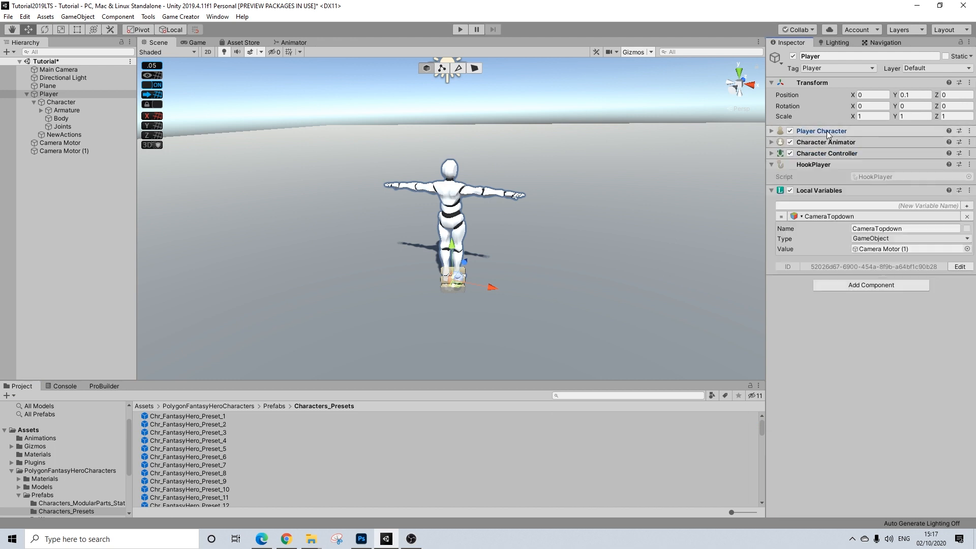
{"action": "left_click", "coordinate": [819, 142]}
{"action": "left_click_drag", "start_coordinate": [218, 425], "coordinate": [884, 208]}
Try a light grey Color_Primary (C6C6C6) on the cape's FantasyHero material, and undo the change.
{"action": "left_click_drag", "start_coordinate": [407, 269], "coordinate": [446, 237]}
{"action": "left_click", "coordinate": [446, 238]}
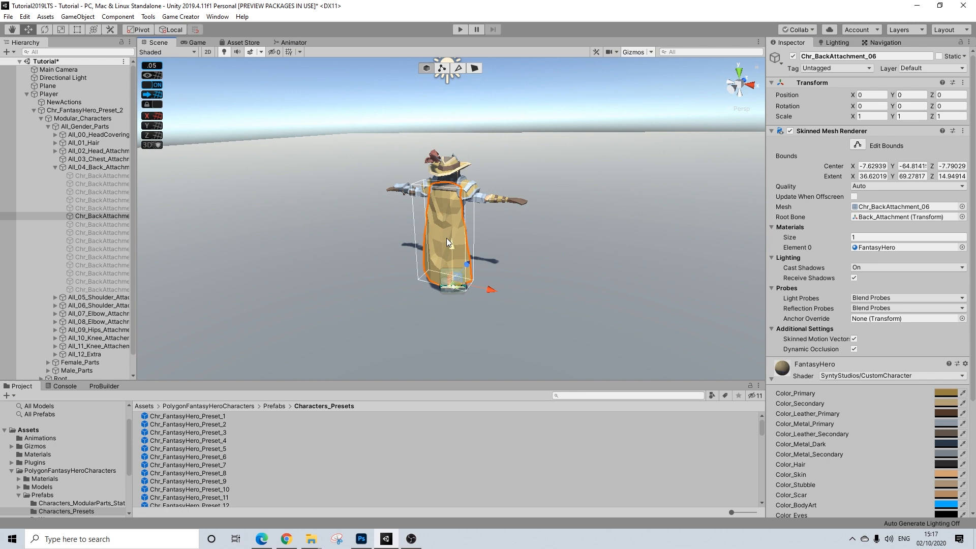
{"action": "scroll", "coordinate": [906, 338], "scroll_direction": "down", "scroll_amount": 4}
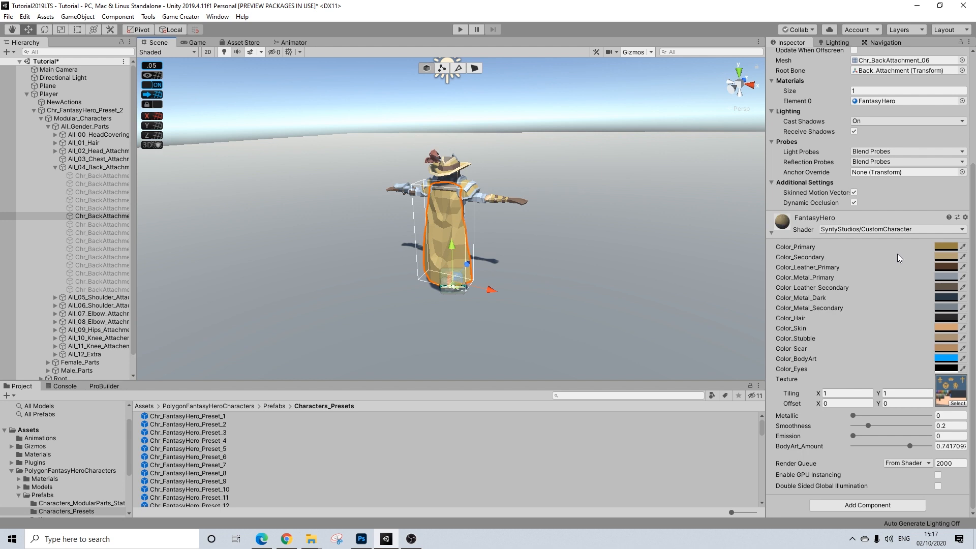
{"action": "left_click", "coordinate": [945, 247]}
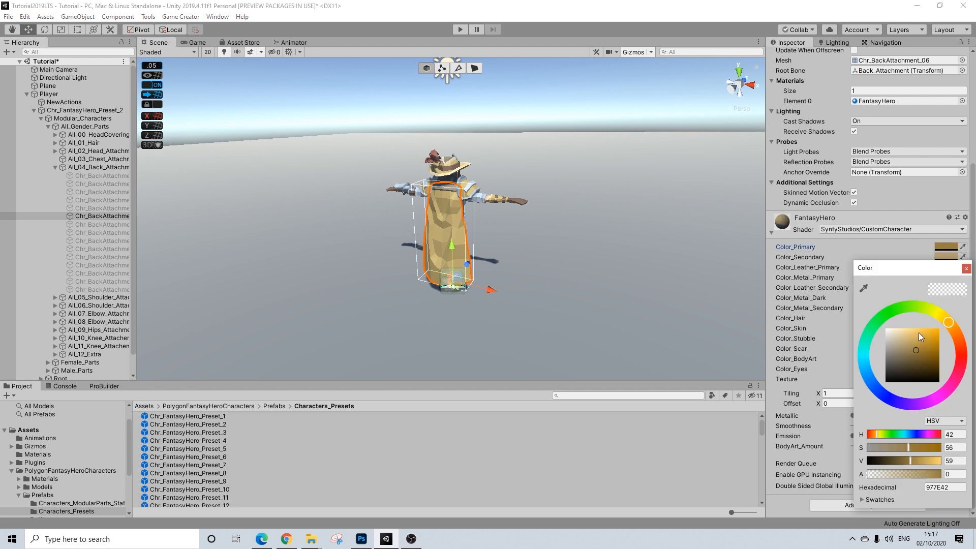
{"action": "left_click_drag", "start_coordinate": [919, 349], "coordinate": [877, 341]}
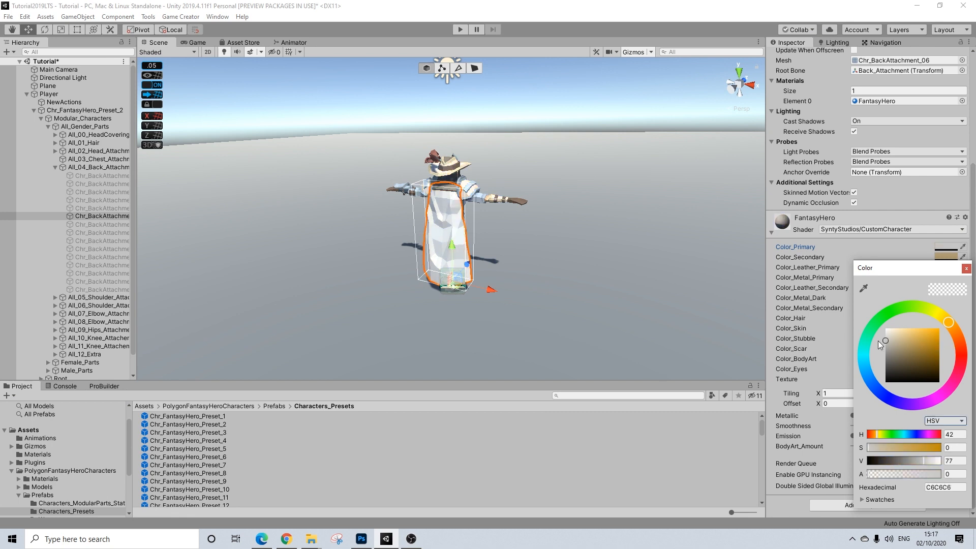
{"action": "key", "text": "ctrl+z"}
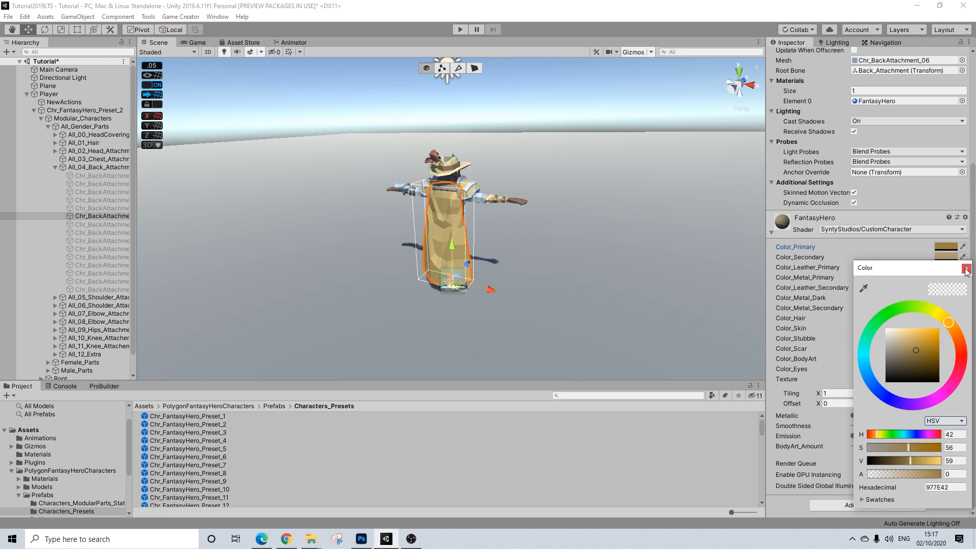
{"action": "left_click", "coordinate": [965, 270]}
Assign the cape Chr_BackAttachment_06 as the target object of both material change actions in NewActions.
{"action": "left_click", "coordinate": [33, 110]}
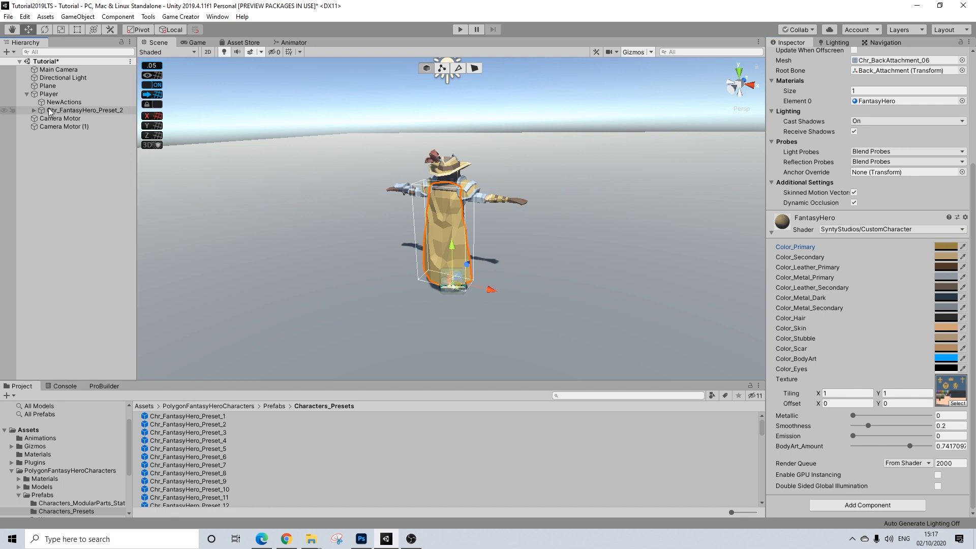
{"action": "left_click", "coordinate": [62, 103]}
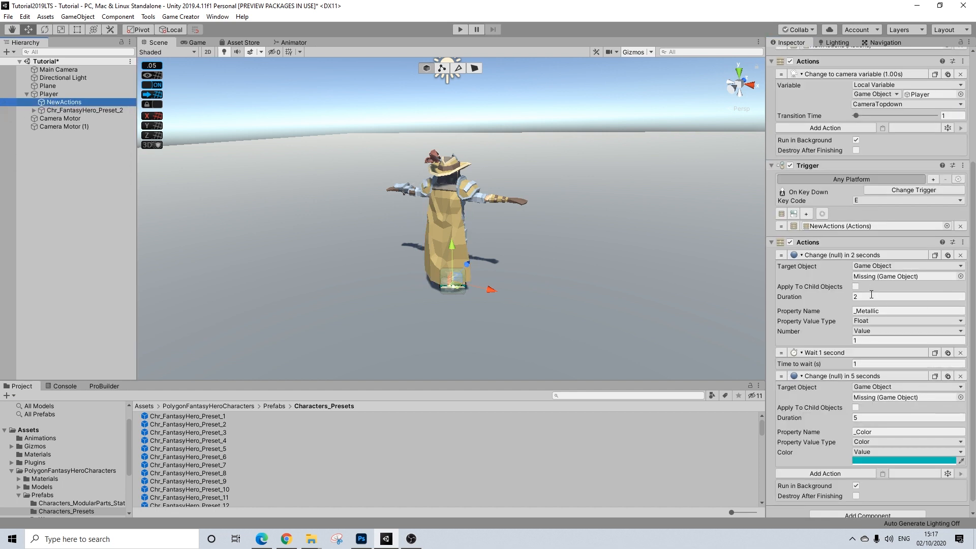
{"action": "left_click", "coordinate": [34, 110]}
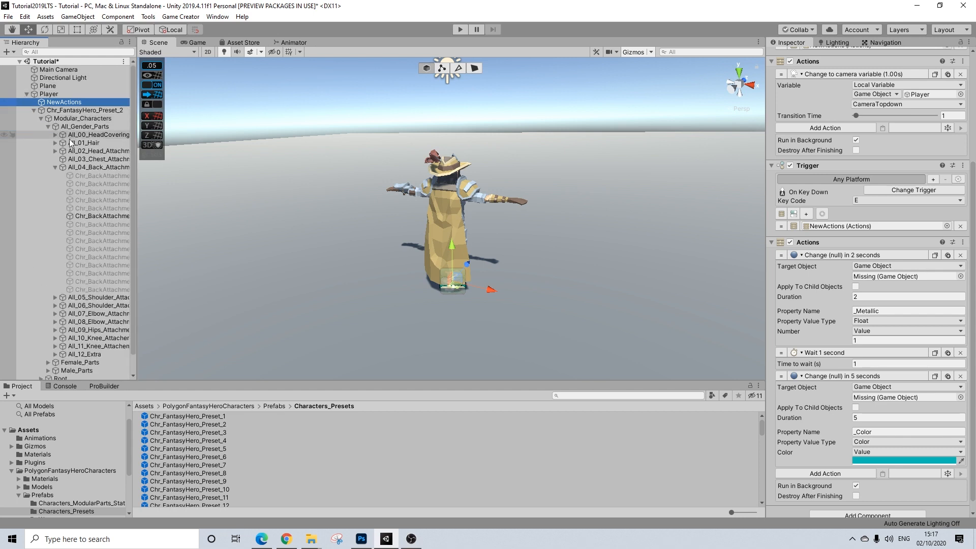
{"action": "left_click_drag", "start_coordinate": [98, 215], "coordinate": [878, 281]}
{"action": "left_click_drag", "start_coordinate": [83, 217], "coordinate": [883, 396]}
Check the cape material's primary colour property and set the colour transition's property name to _Color_Primary.
{"action": "left_click", "coordinate": [880, 431]}
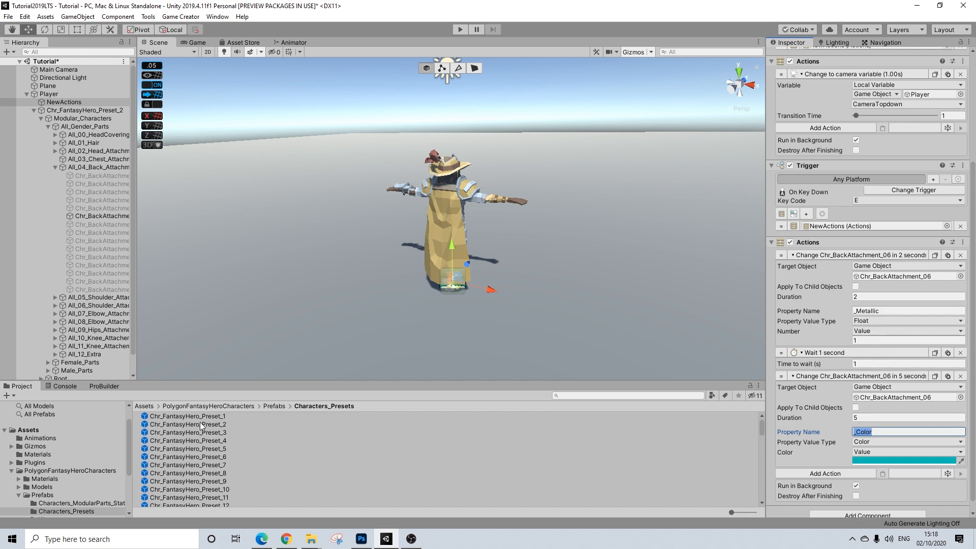
{"action": "left_click", "coordinate": [116, 216]}
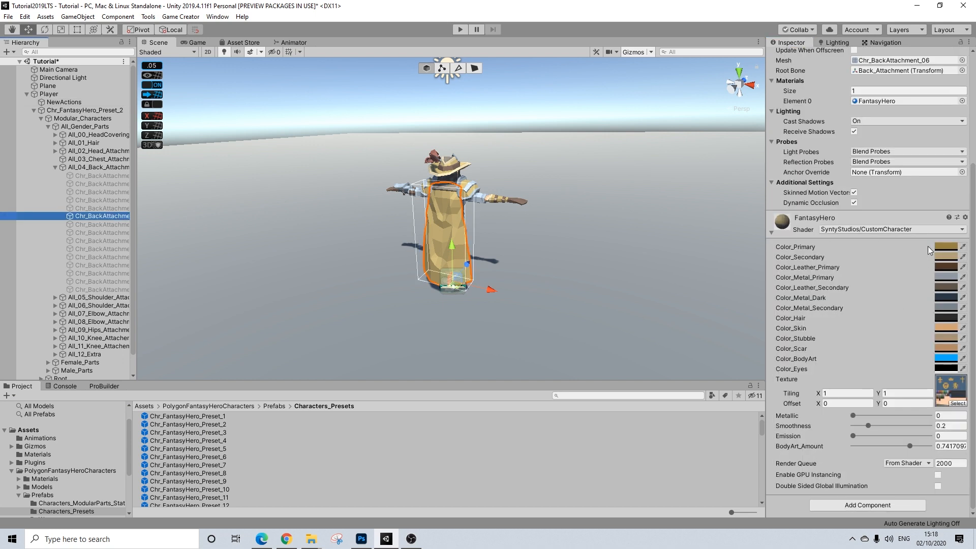
{"action": "left_click", "coordinate": [806, 248]}
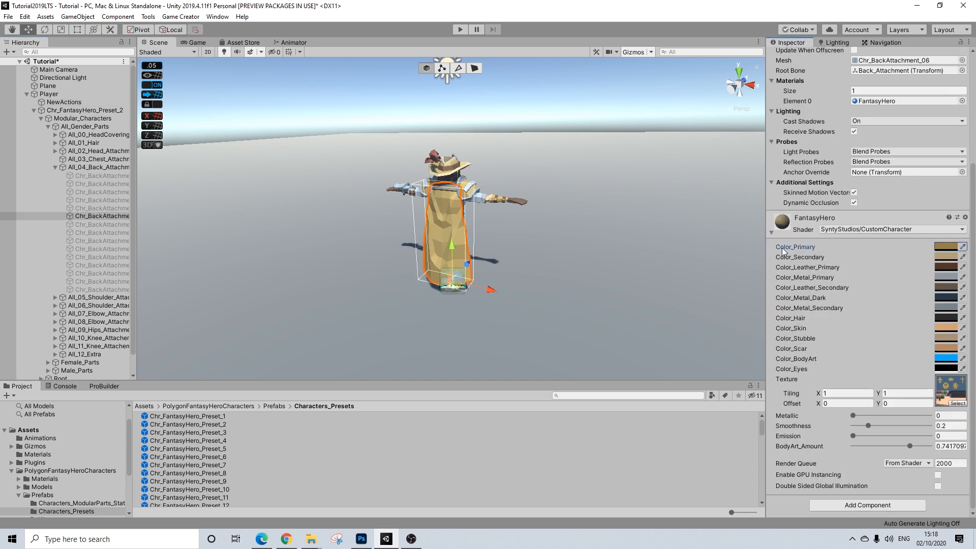
{"action": "left_click", "coordinate": [64, 101]}
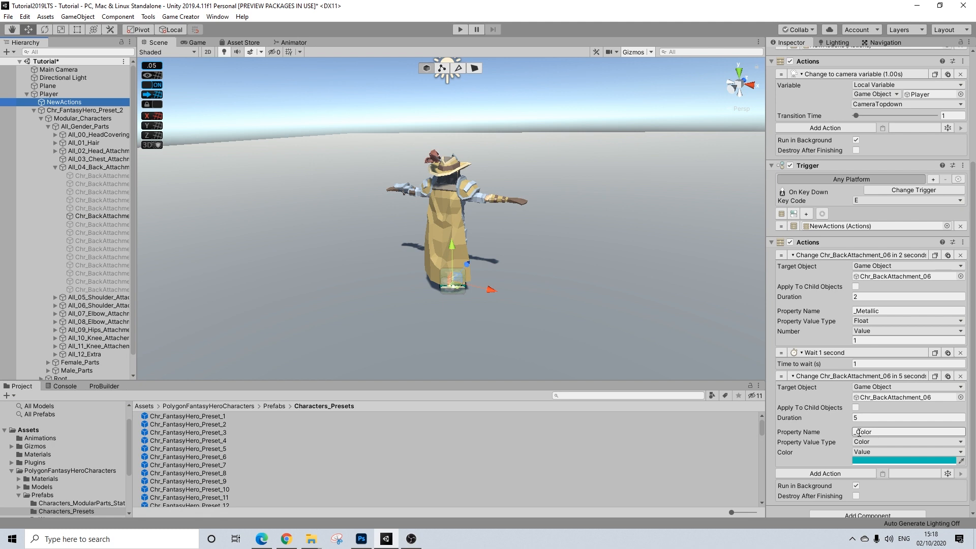
{"action": "left_click", "coordinate": [858, 432]}
{"action": "left_click", "coordinate": [886, 433]}
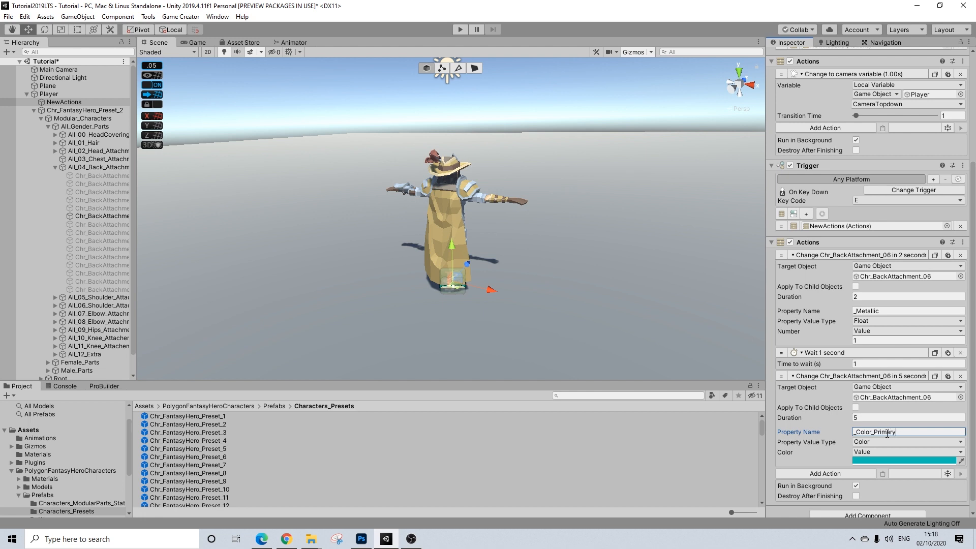
Set the colour transition's target colour to red.
{"action": "left_click", "coordinate": [883, 460]}
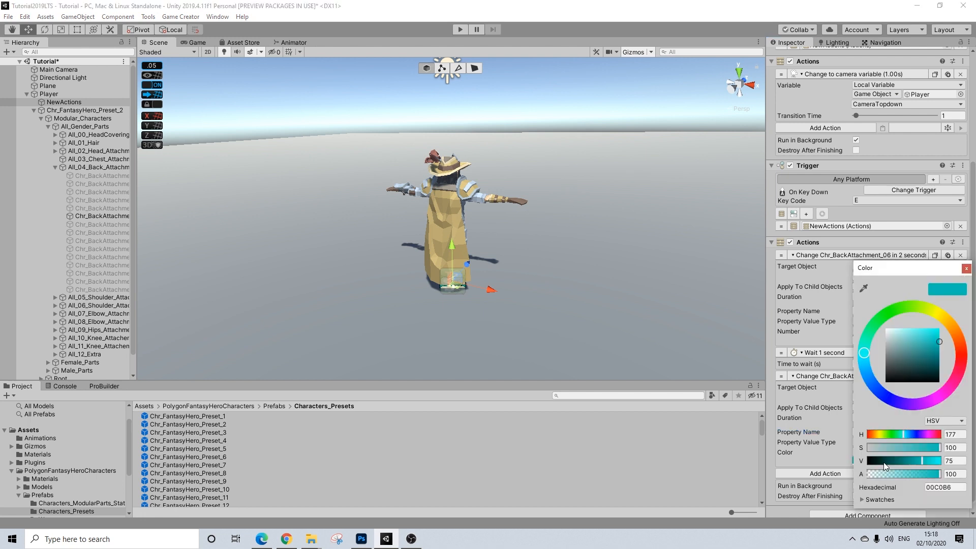
{"action": "left_click", "coordinate": [960, 353]}
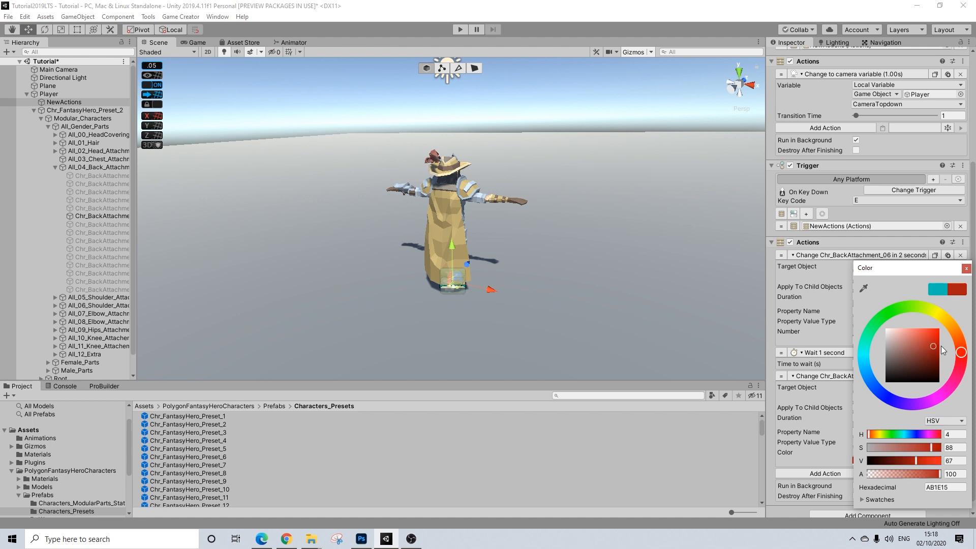
{"action": "left_click", "coordinate": [965, 268]}
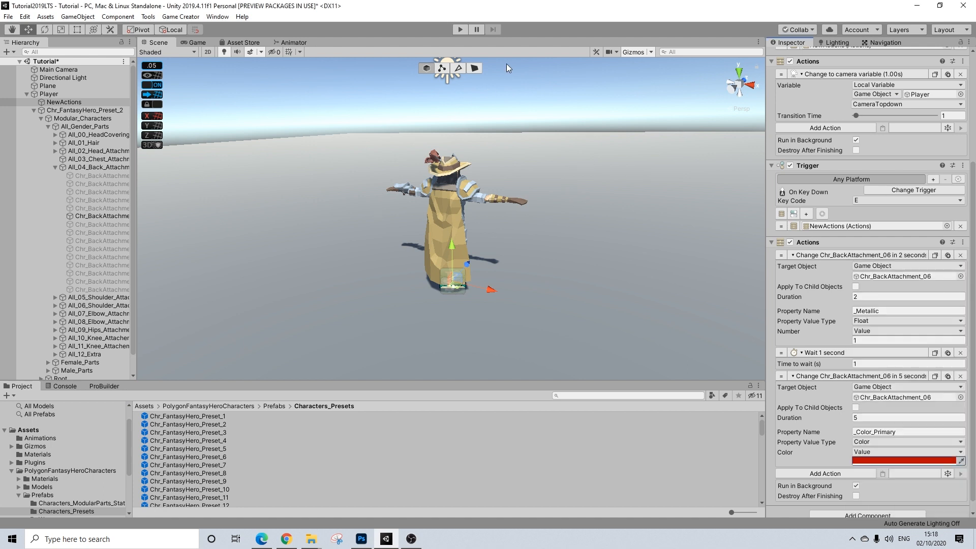
Play-test the cape's colour transition with the E trigger, and stop play mode.
{"action": "left_click", "coordinate": [461, 29]}
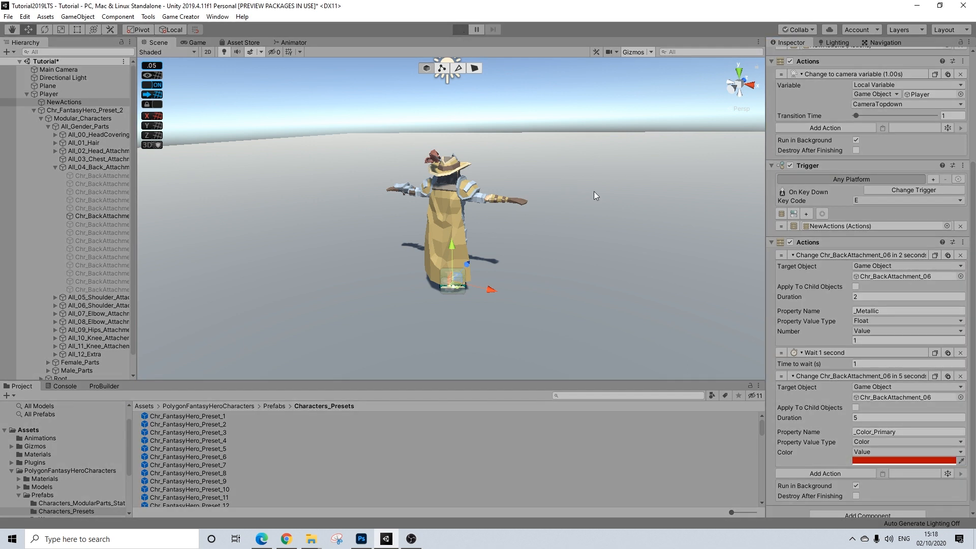
{"action": "key", "text": "e"}
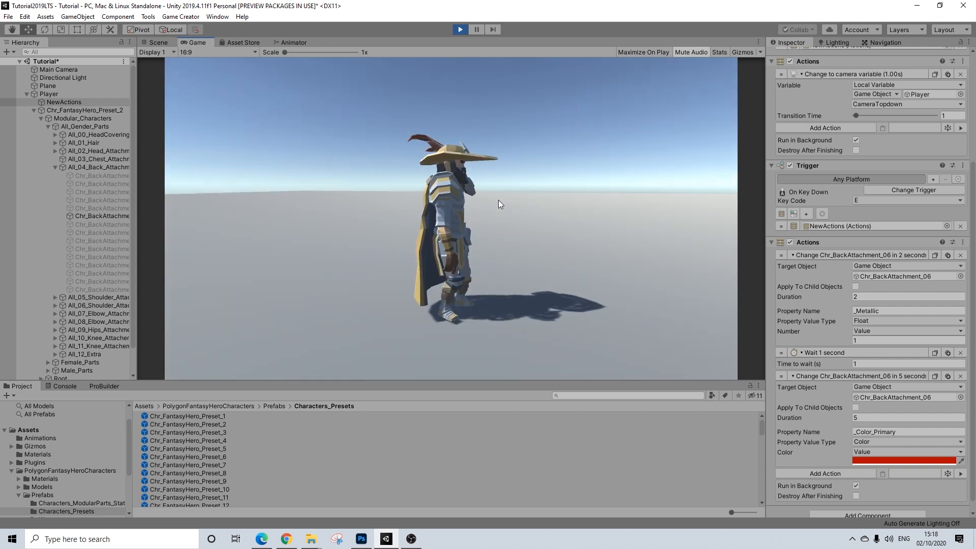
{"action": "key", "text": "e"}
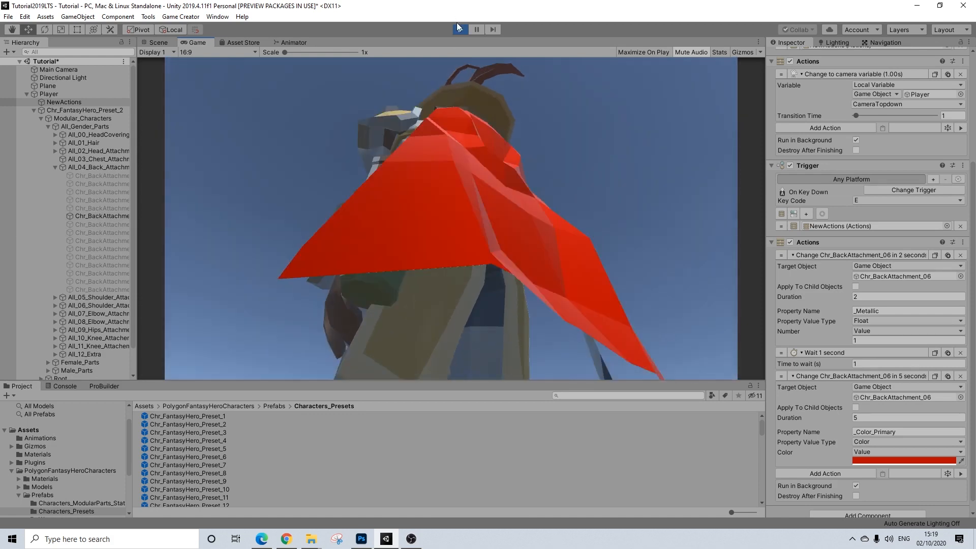
{"action": "left_click", "coordinate": [459, 29]}
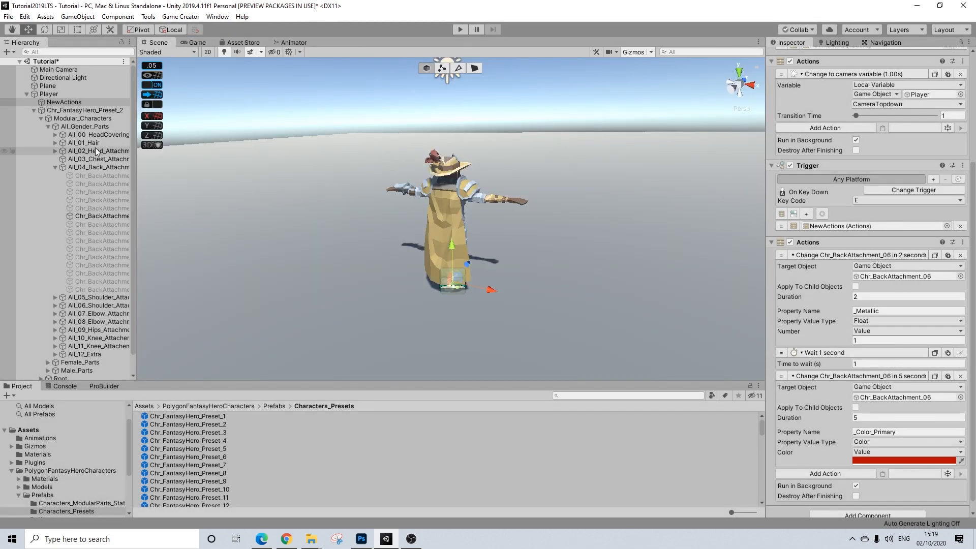
Try a different Color_Primary on the cape's material, view the character with it, and undo the change.
{"action": "left_click", "coordinate": [93, 215]}
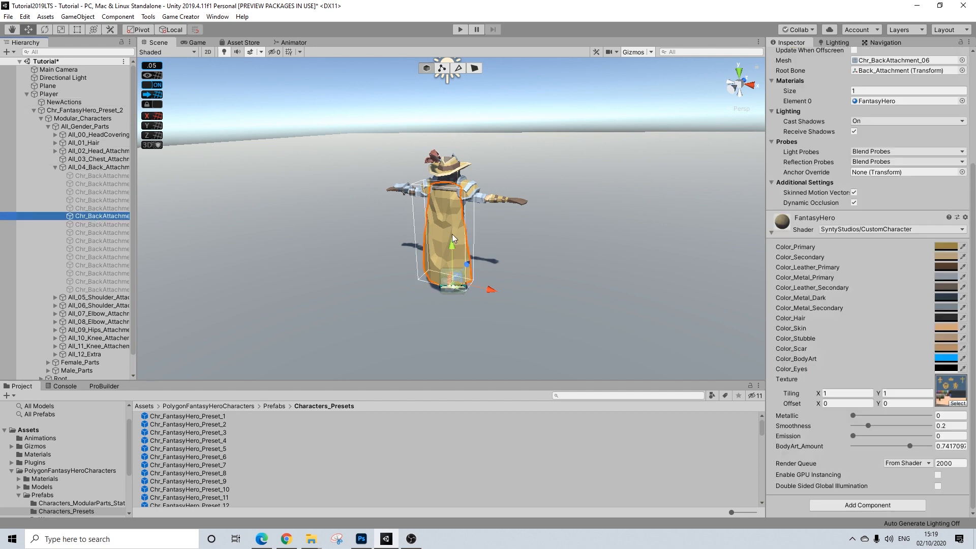
{"action": "left_click", "coordinate": [948, 248]}
{"action": "left_click_drag", "start_coordinate": [917, 353], "coordinate": [946, 379]}
{"action": "left_click", "coordinate": [362, 214], "text": "alt"}
{"action": "left_click_drag", "start_coordinate": [596, 208], "coordinate": [379, 215], "text": "alt"}
{"action": "key", "text": "ctrl+z"}
Examine the character and its cape from behind and from the front, with the cape deselected.
{"action": "left_click_drag", "start_coordinate": [513, 237], "coordinate": [830, 246], "text": "alt"}
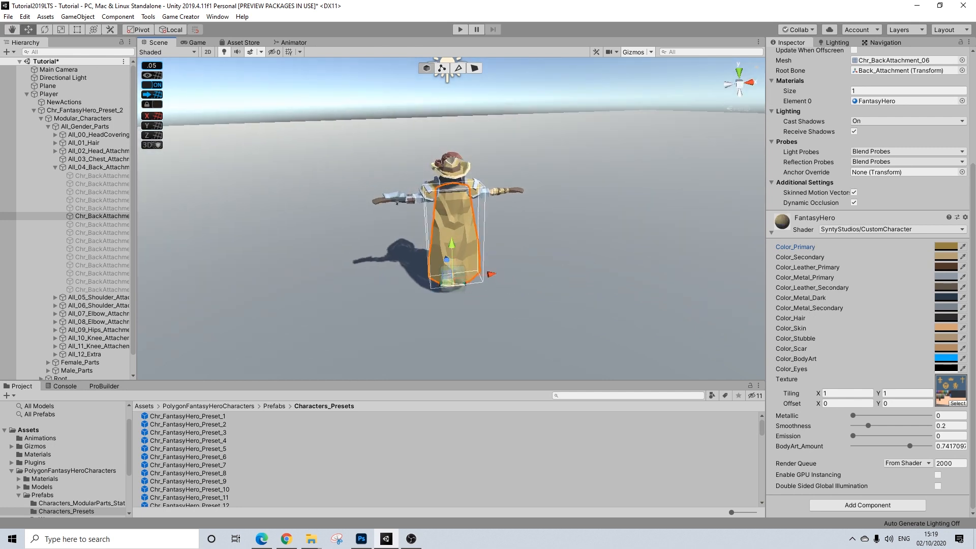
{"action": "left_click_drag", "start_coordinate": [386, 265], "coordinate": [458, 255], "text": "alt"}
{"action": "left_click_drag", "start_coordinate": [559, 249], "coordinate": [514, 233], "text": "alt"}
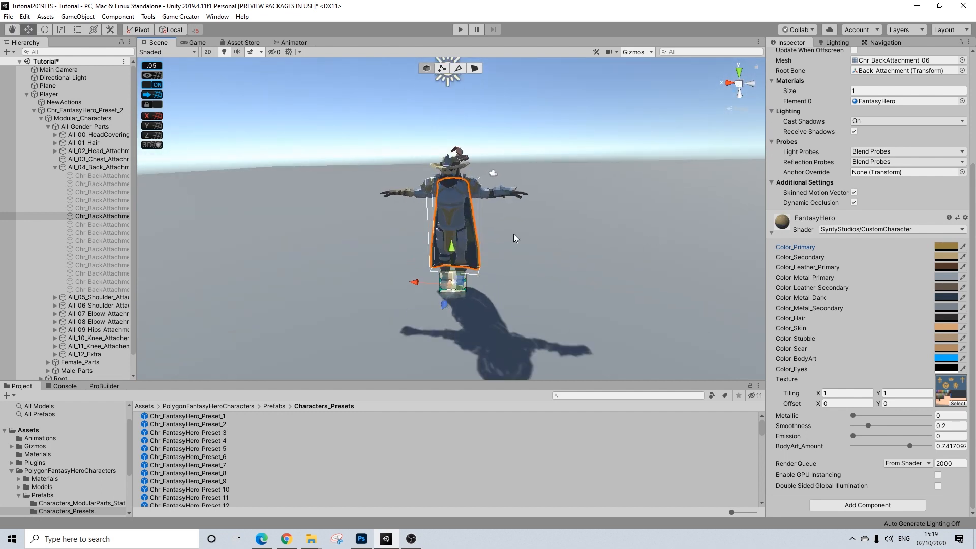
{"action": "left_click", "coordinate": [495, 132]}
{"action": "left_click_drag", "start_coordinate": [452, 217], "coordinate": [523, 239], "text": "alt"}
{"action": "scroll", "coordinate": [552, 211], "scroll_direction": "up", "scroll_amount": 5}
{"action": "scroll", "coordinate": [626, 248], "scroll_direction": "down", "scroll_amount": 8}
{"action": "scroll", "coordinate": [516, 240], "scroll_direction": "up", "scroll_amount": 2}
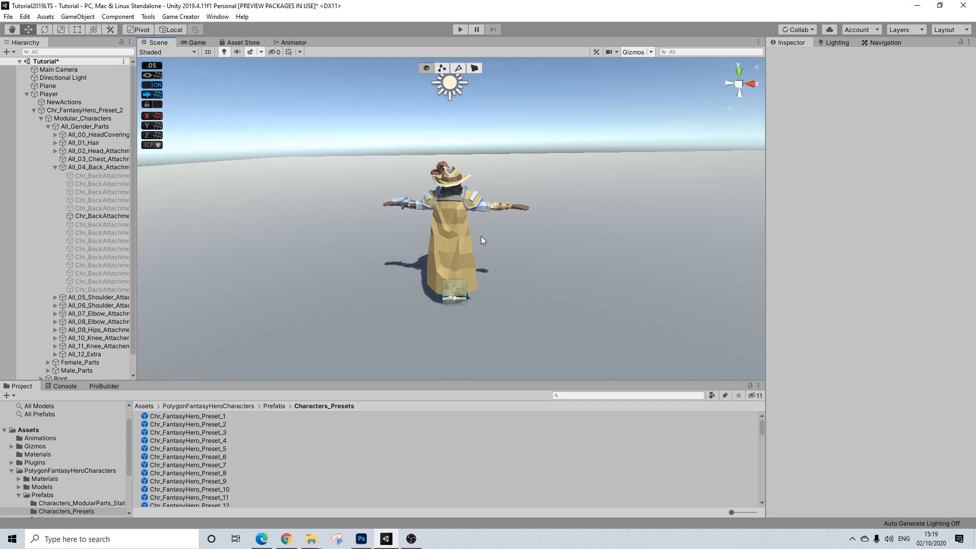
Collapse the character preset's hierarchy and review the triggers and cape material actions of NewActions.
{"action": "left_click", "coordinate": [35, 110]}
{"action": "left_click", "coordinate": [65, 103]}
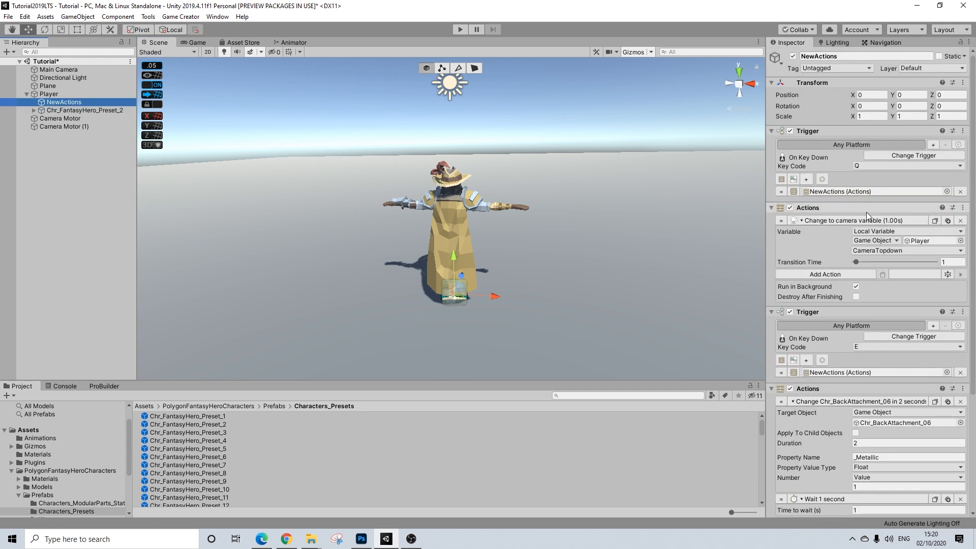
{"action": "scroll", "coordinate": [843, 392], "scroll_direction": "down", "scroll_amount": 3}
{"action": "scroll", "coordinate": [857, 388], "scroll_direction": "down", "scroll_amount": 3}
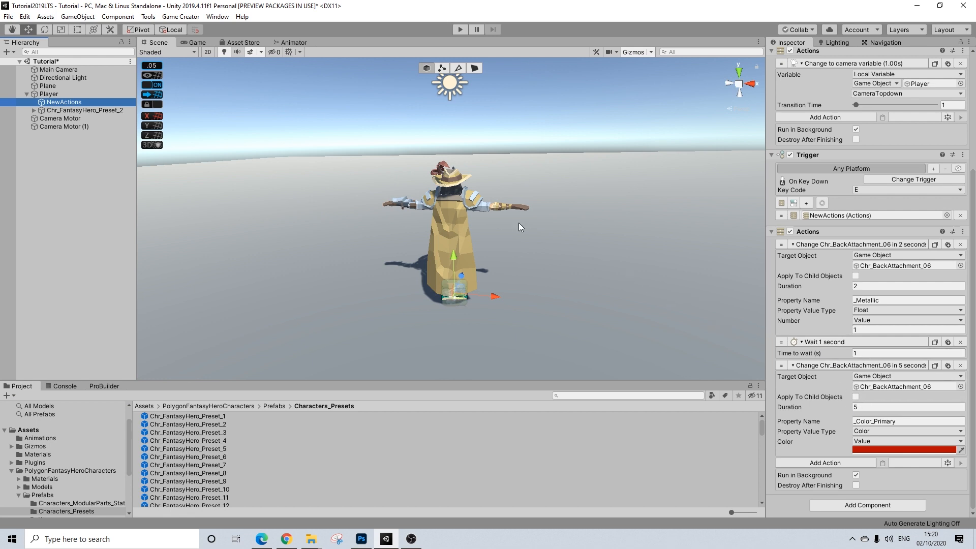
{"action": "scroll", "coordinate": [519, 222], "scroll_direction": "down", "scroll_amount": 3}
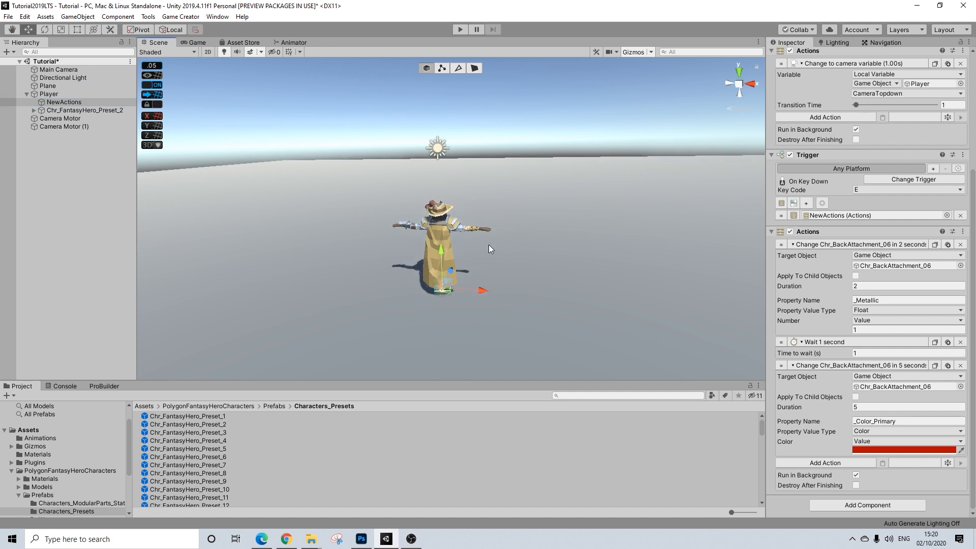
{"action": "scroll", "coordinate": [506, 250], "scroll_direction": "down", "scroll_amount": 3}
{"action": "scroll", "coordinate": [506, 249], "scroll_direction": "up", "scroll_amount": 6}
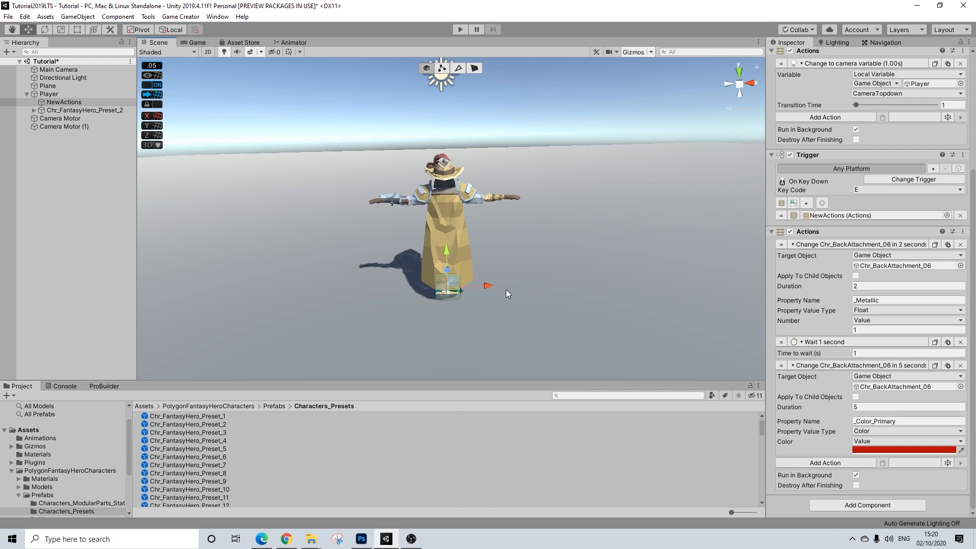
{"action": "scroll", "coordinate": [505, 288], "scroll_direction": "up", "scroll_amount": 3}
{"action": "scroll", "coordinate": [560, 291], "scroll_direction": "down", "scroll_amount": 2}
{"action": "left_click_drag", "start_coordinate": [560, 291], "coordinate": [596, 293], "text": "alt"}
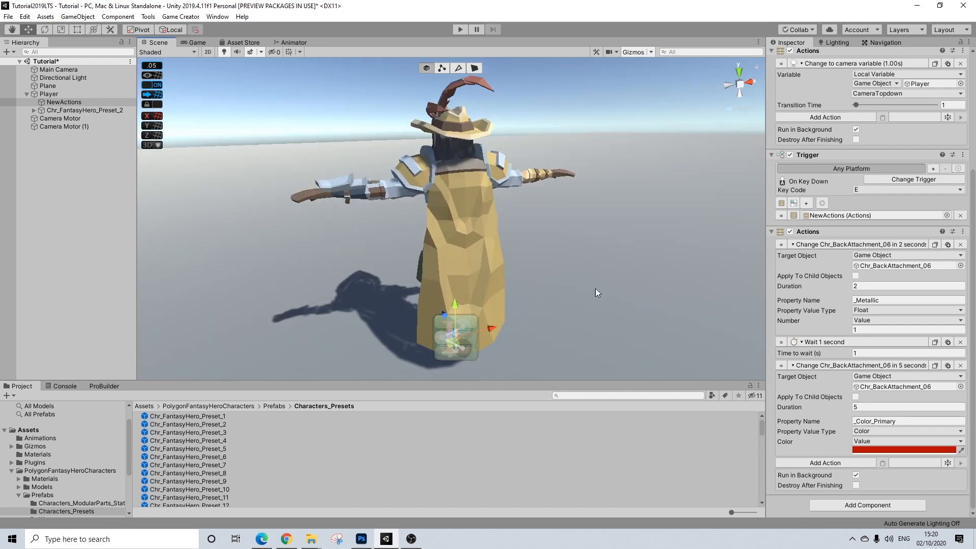
{"action": "scroll", "coordinate": [595, 292], "scroll_direction": "down", "scroll_amount": 3}
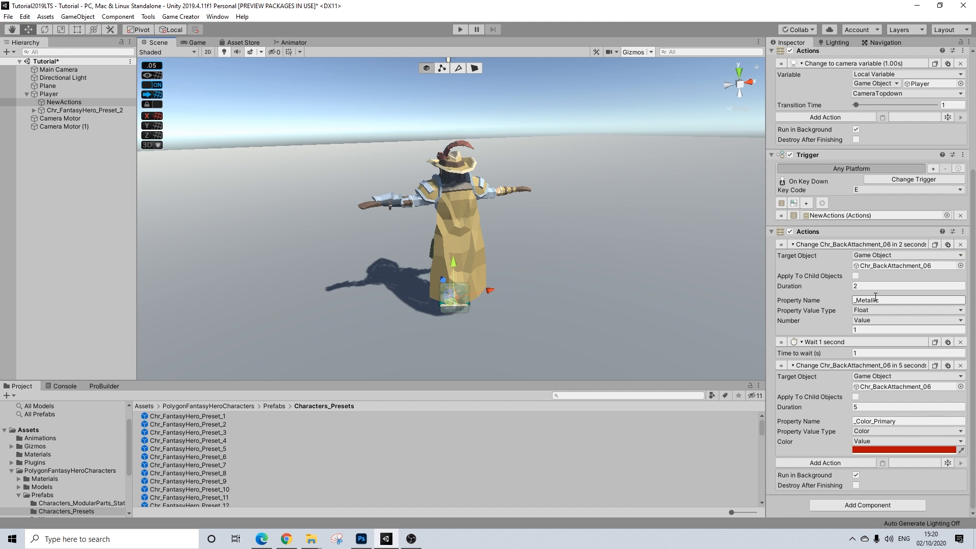
{"action": "left_click_drag", "start_coordinate": [448, 182], "coordinate": [443, 234], "text": "alt"}
{"action": "scroll", "coordinate": [443, 234], "scroll_direction": "up", "scroll_amount": 2}
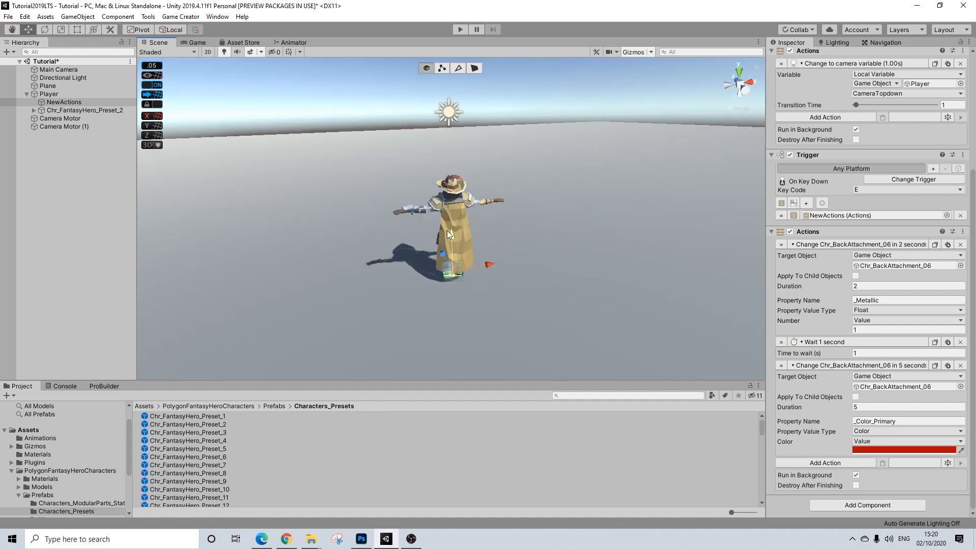